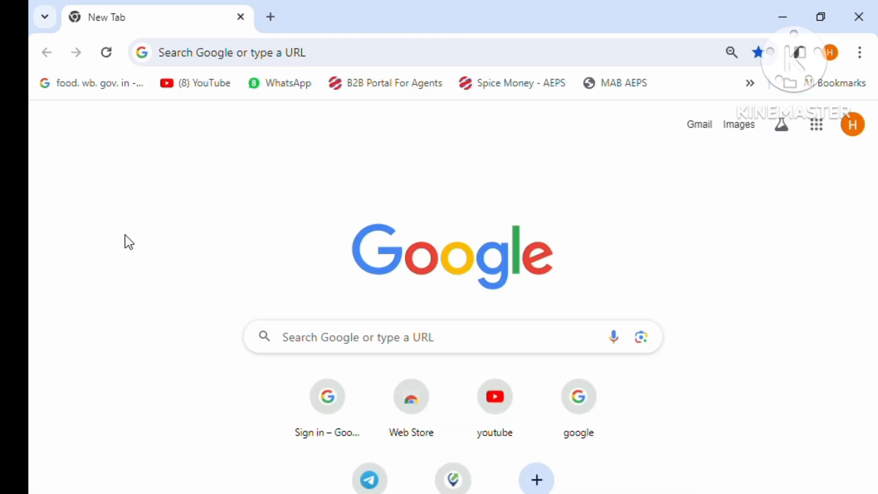
# Step: Search Google for 'indianpost office.gov.in' and scroll down to the IndiaPost GDS Online result
pyautogui.click(264, 65)
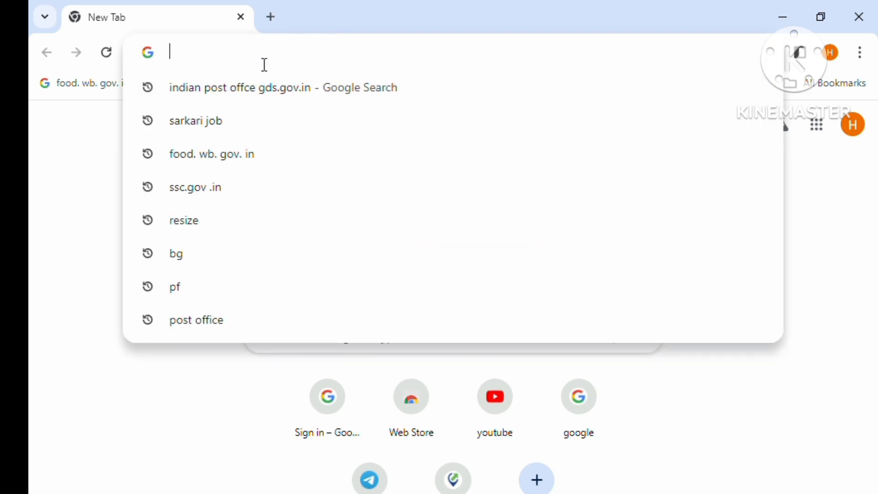
pyautogui.click(183, 87)
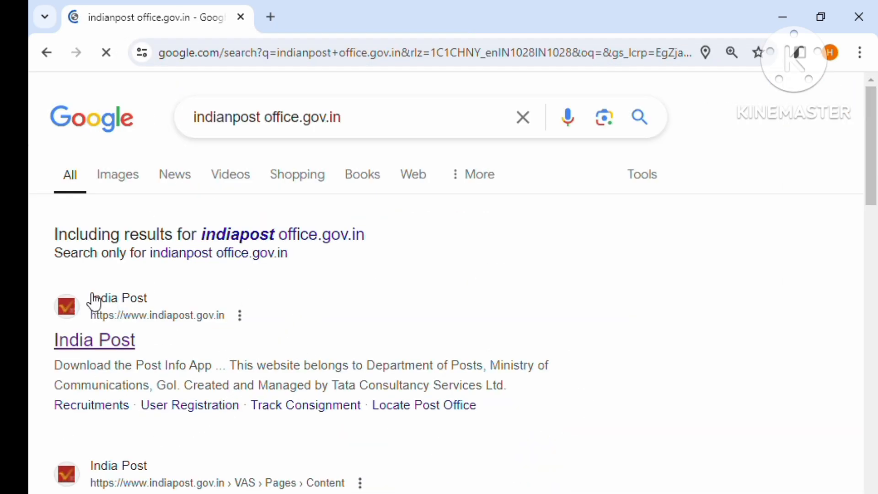
pyautogui.scroll(-3, 361, 308)
pyautogui.scroll(-2, 362, 310)
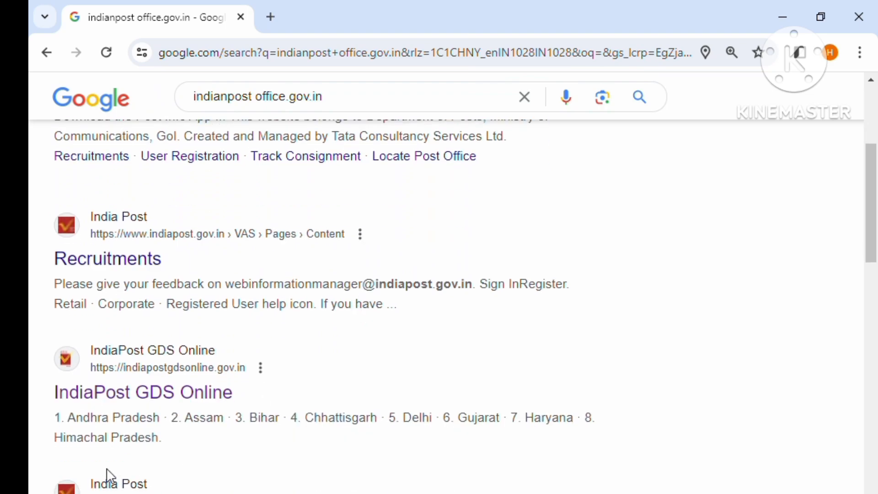
# Step: Open the IndiaPost GDS Online site and its Stage 1 Registration form under Candidate's Corner
pyautogui.click(196, 401)
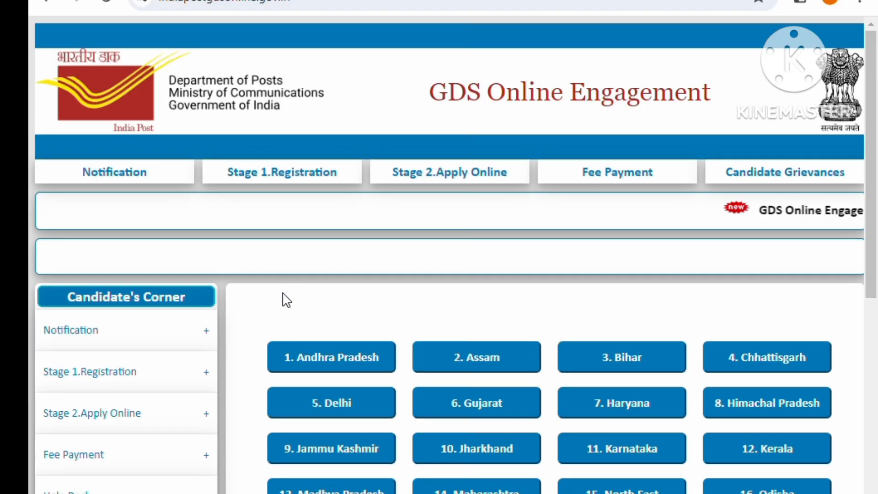
pyautogui.moveTo(184, 444)
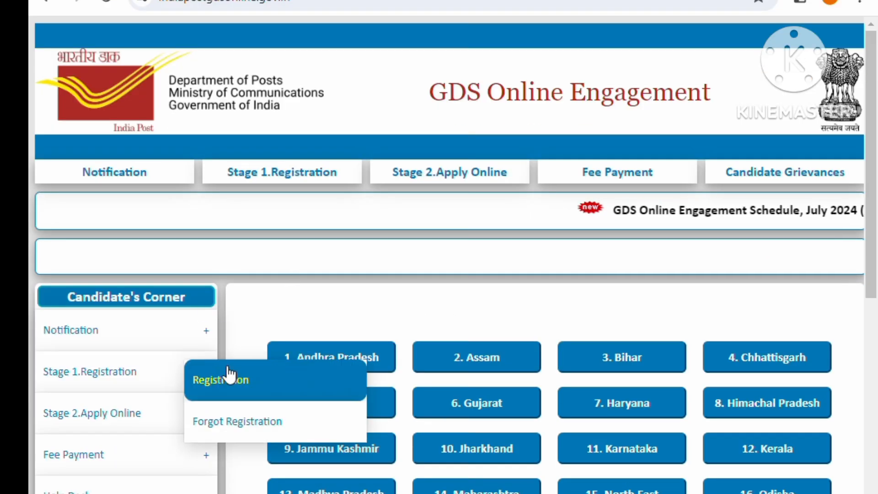
pyautogui.click(223, 385)
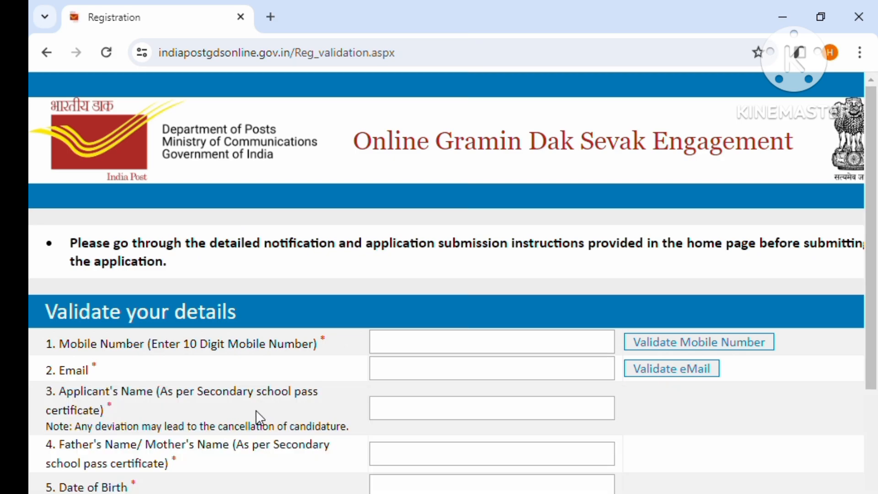
pyautogui.scroll(-7, 235, 352)
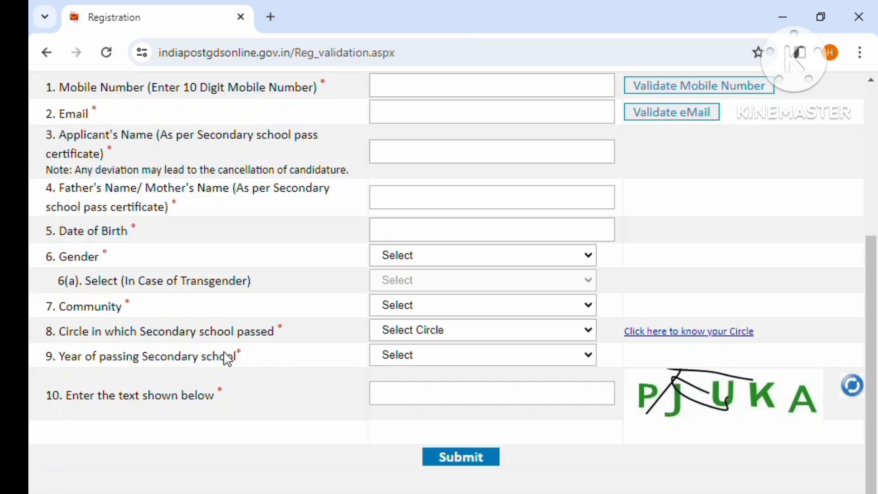
pyautogui.scroll(8, 226, 364)
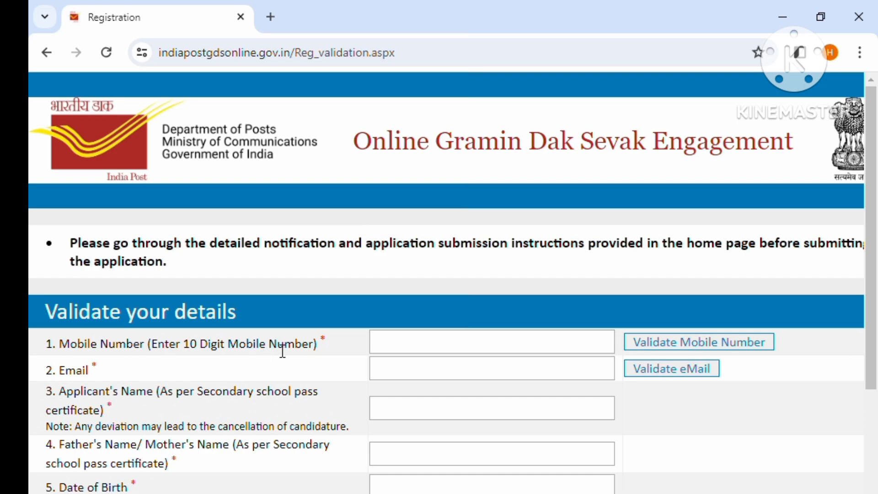
pyautogui.scroll(-2, 379, 469)
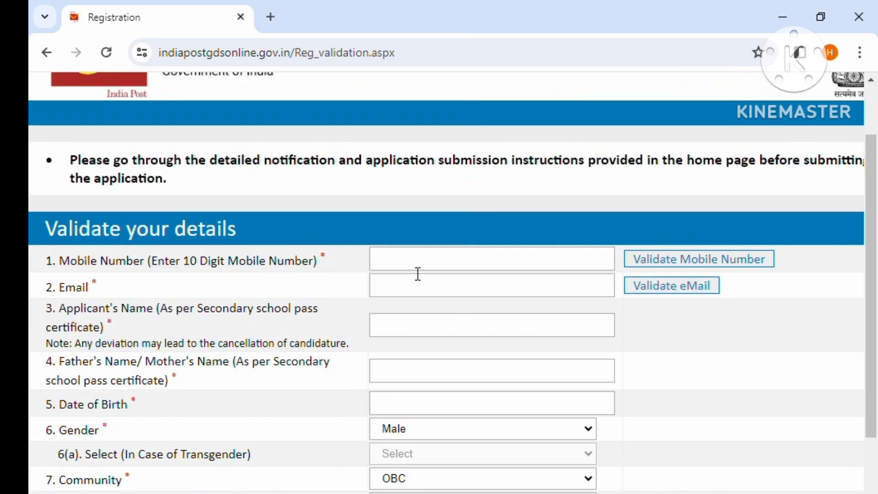
# Step: Enter the applicant's mobile number and validate it with the OTP received
pyautogui.click(418, 251)
pyautogui.hotkey('ctrl', 'v')
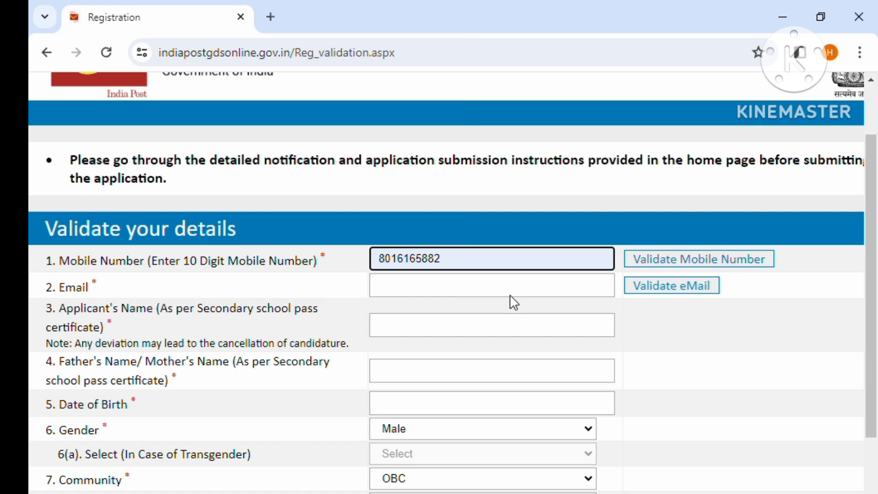
pyautogui.click(647, 260)
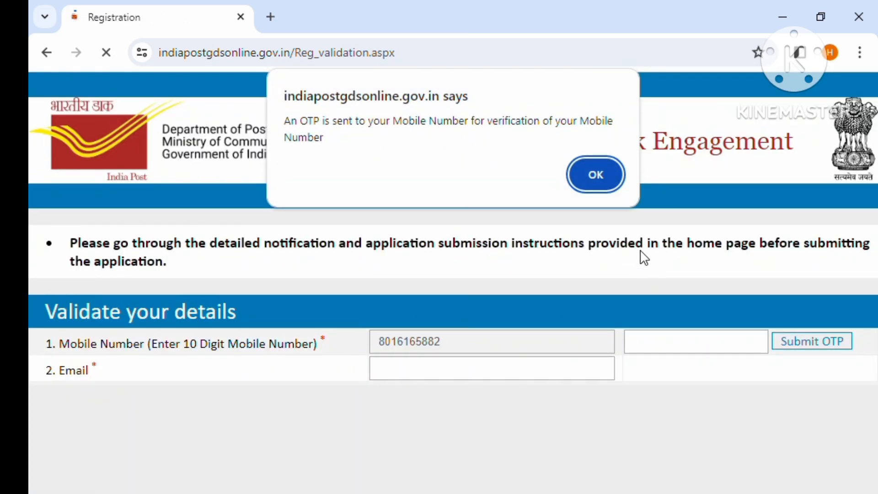
pyautogui.click(592, 176)
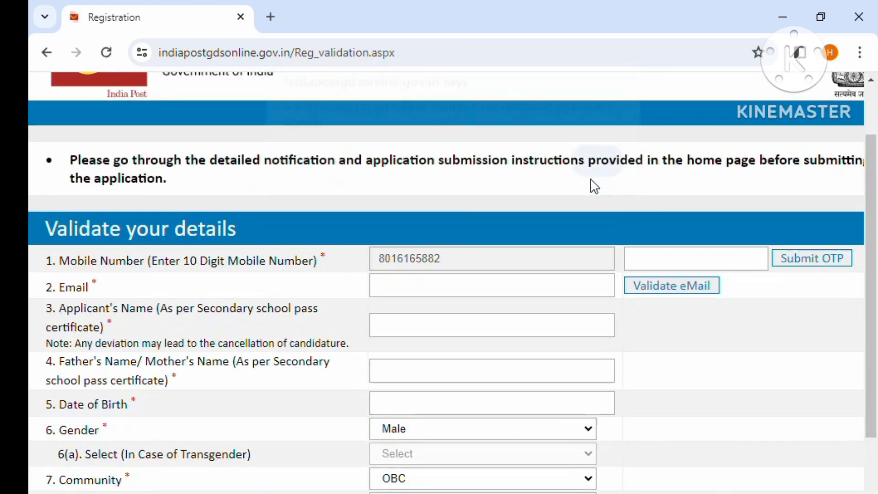
pyautogui.click(680, 276)
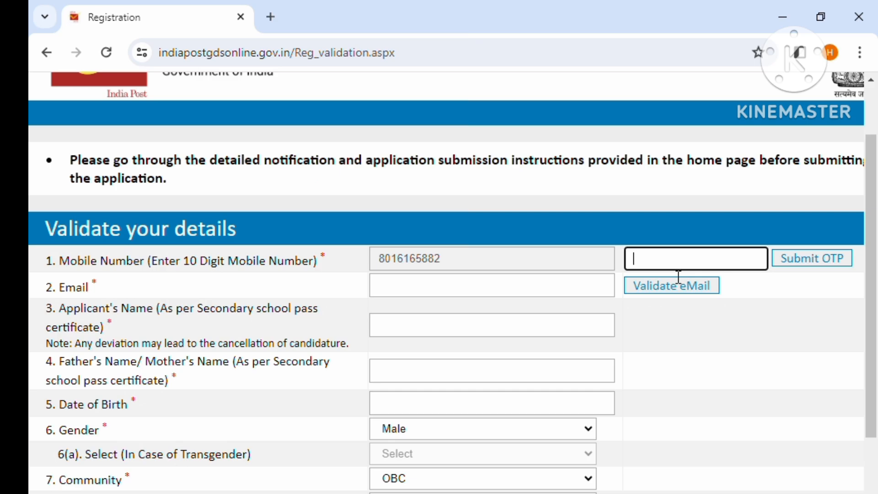
pyautogui.click(804, 259)
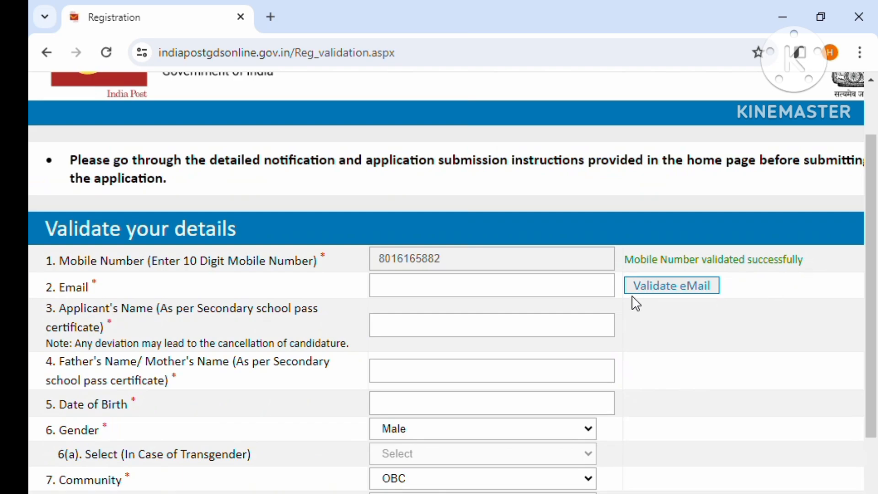
# Step: Fill in the saved e-mail address and validate it with its OTP
pyautogui.click(507, 289)
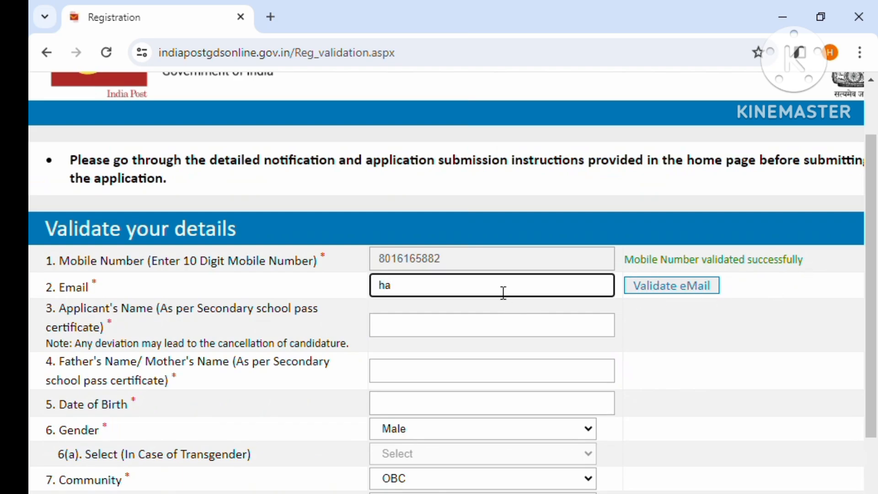
pyautogui.write('ha')
pyautogui.click(500, 311)
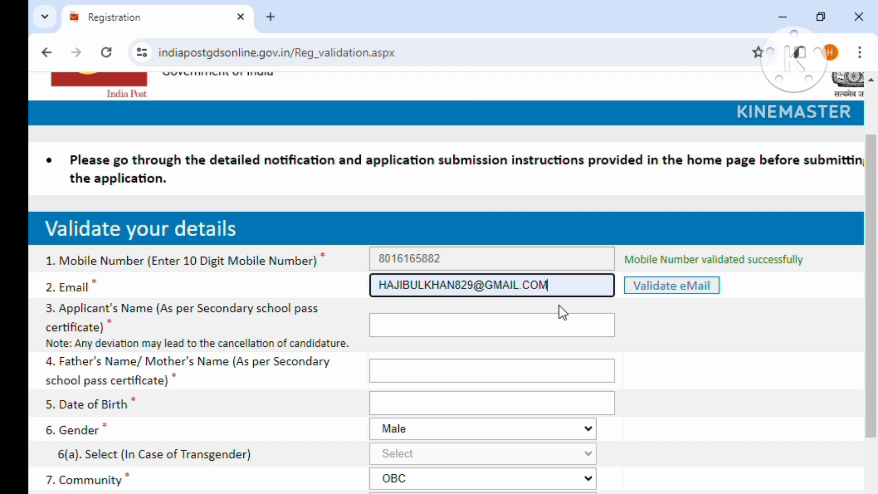
pyautogui.click(659, 292)
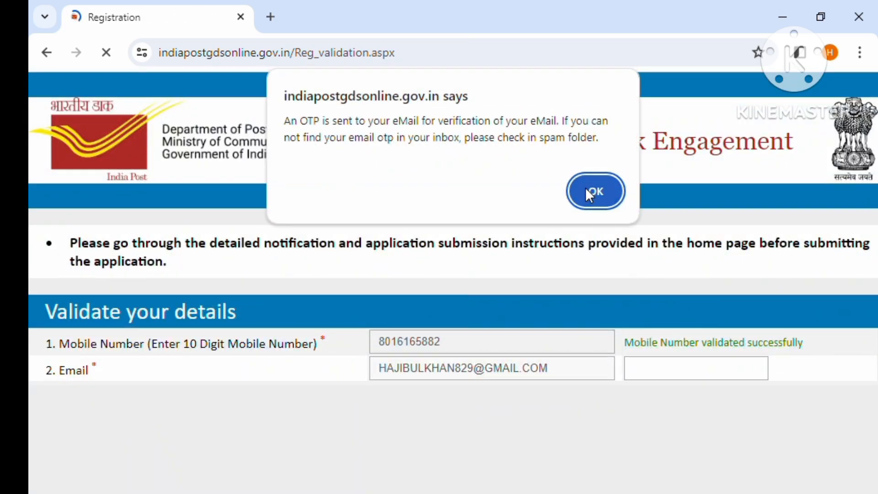
pyautogui.click(593, 191)
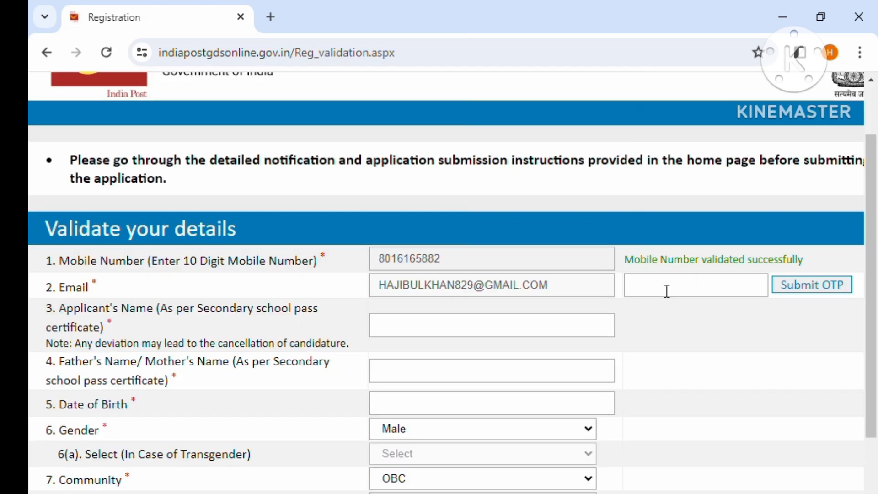
pyautogui.click(711, 293)
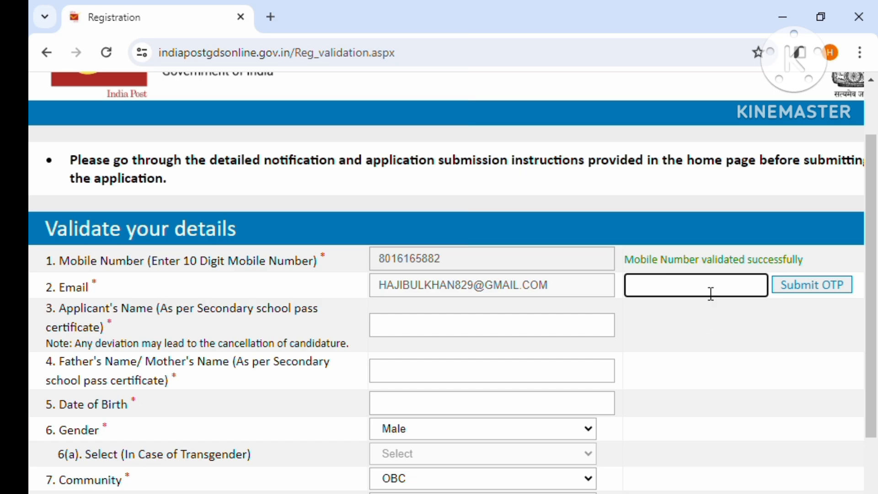
pyautogui.click(796, 290)
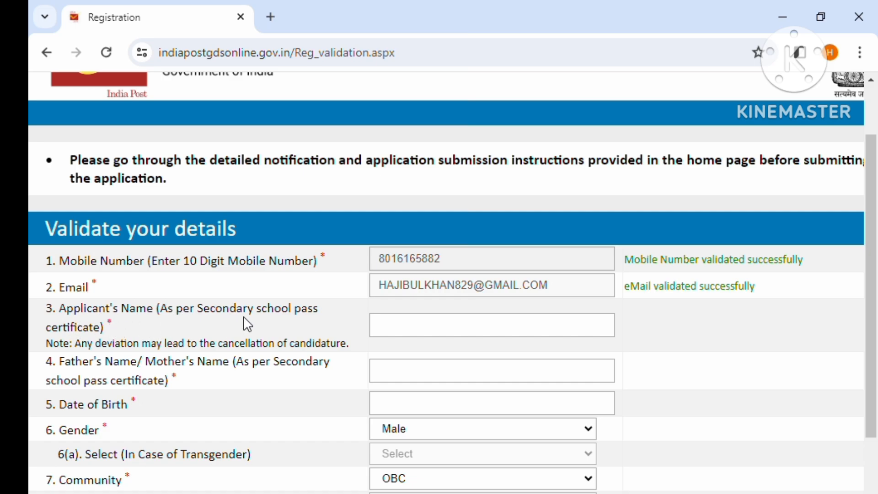
# Step: Fill in the applicant's name and the father's name
pyautogui.click(385, 338)
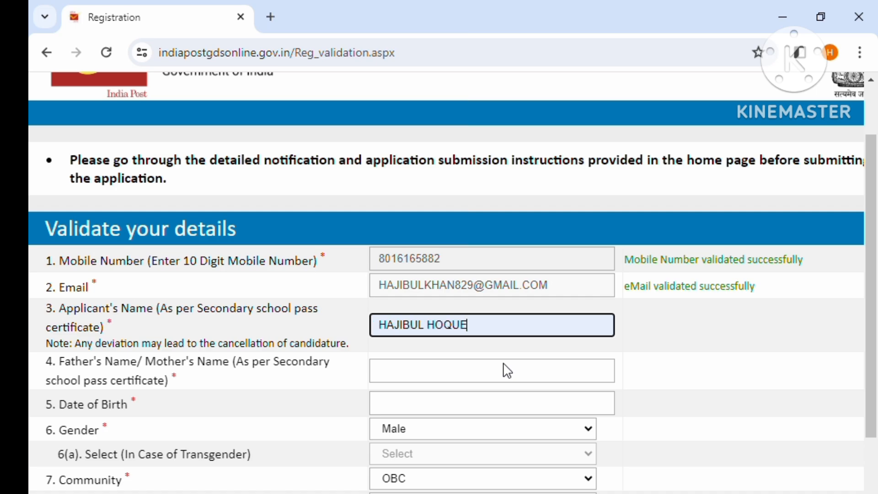
pyautogui.click(389, 372)
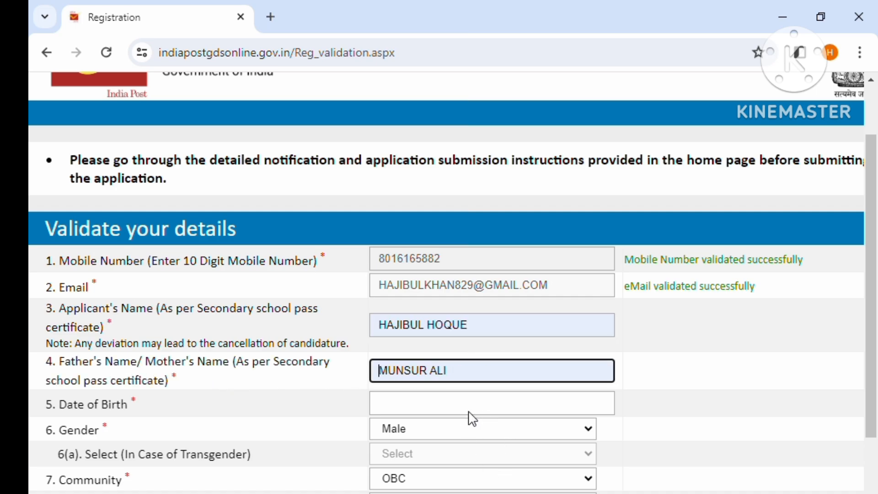
pyautogui.click(408, 410)
pyautogui.click(544, 204)
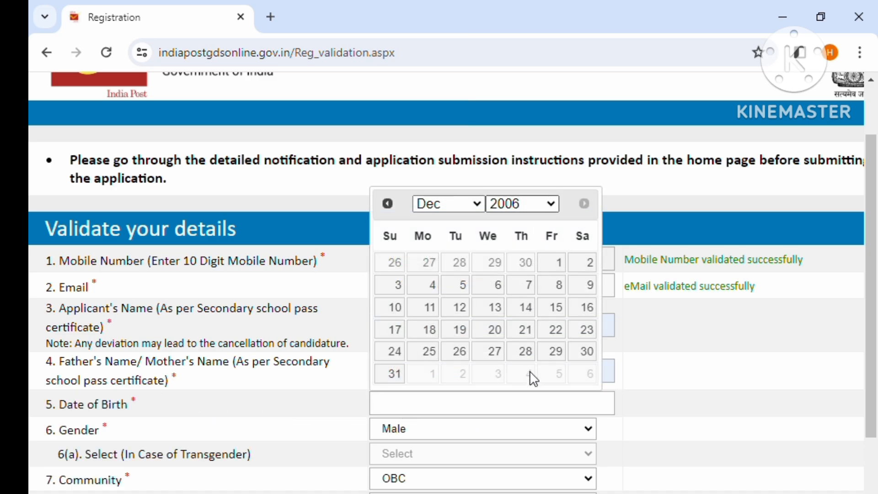
pyautogui.click(525, 449)
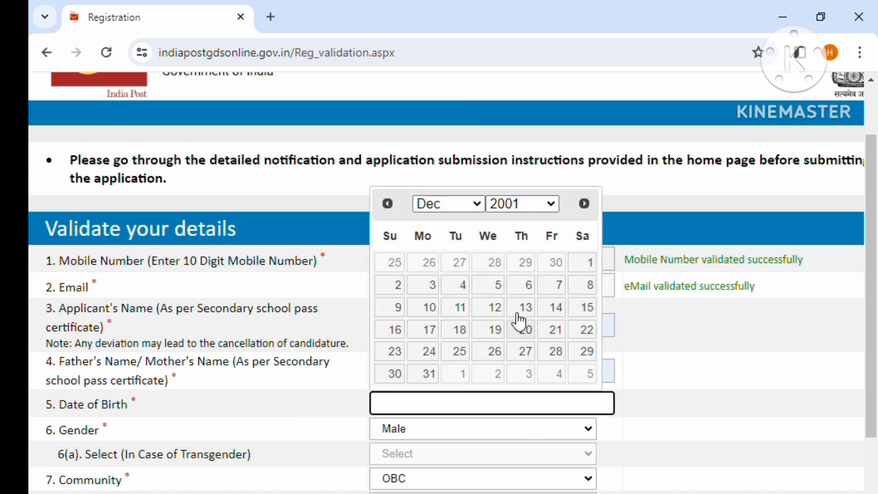
pyautogui.click(466, 203)
pyautogui.click(453, 335)
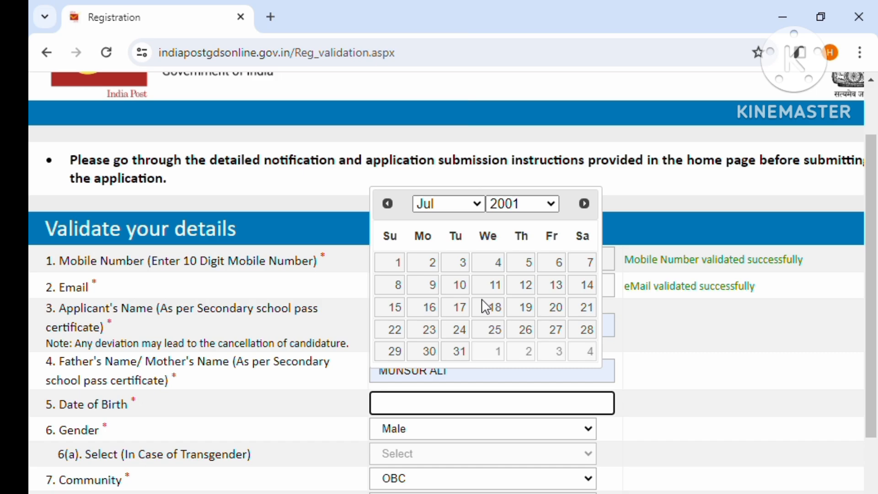
pyautogui.click(522, 308)
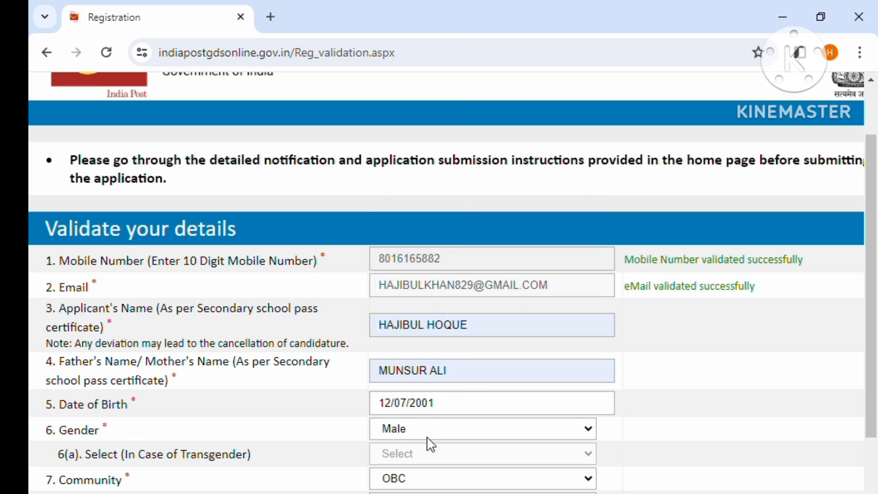
# Step: Choose the gender, change the community from OBC to UR, and select the circle
pyautogui.click(423, 466)
pyautogui.click(430, 481)
pyautogui.scroll(-2, 430, 480)
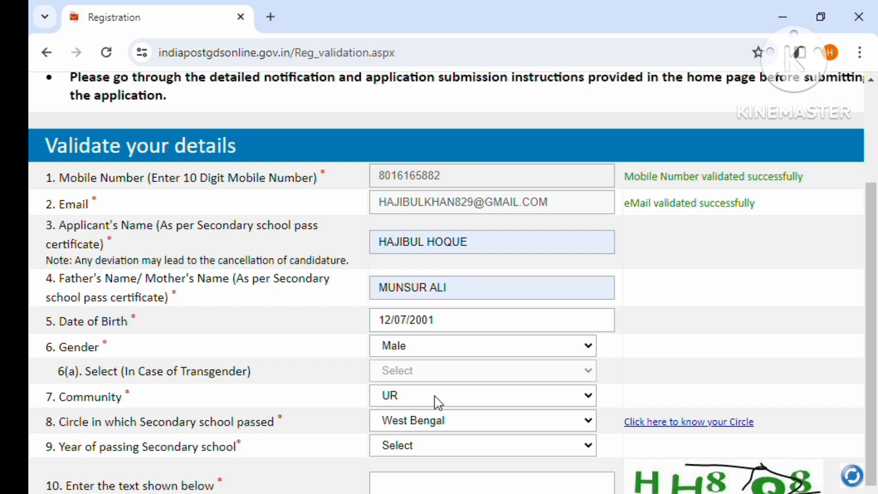
pyautogui.click(436, 419)
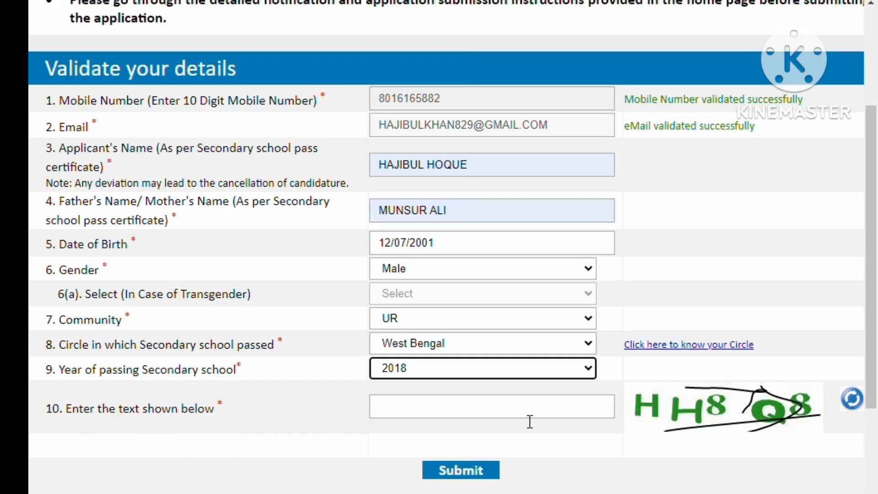
# Step: Enter the captcha text and submit the first-stage registration details
pyautogui.click(530, 420)
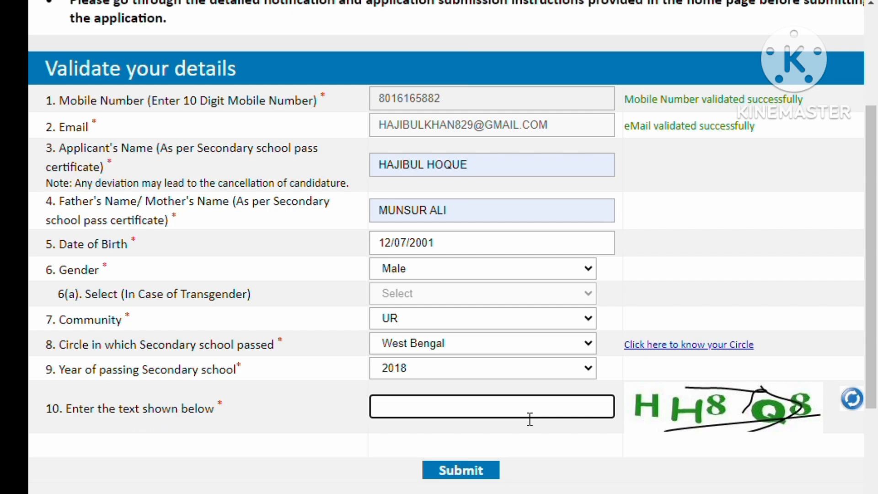
pyautogui.write('HH8Q')
pyautogui.scroll(-2, 503, 403)
pyautogui.write('8')
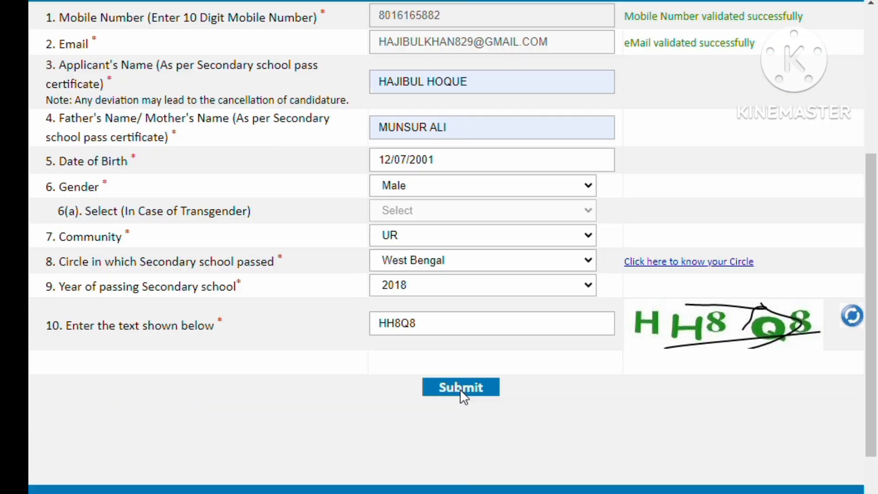
pyautogui.click(460, 389)
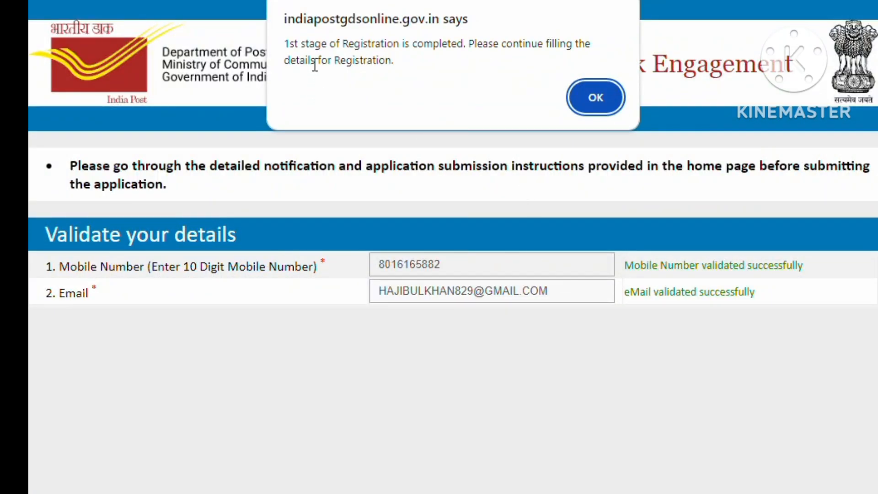
# Step: Dismiss the registration-completed alert and enter the Aadhaar number
pyautogui.click(608, 99)
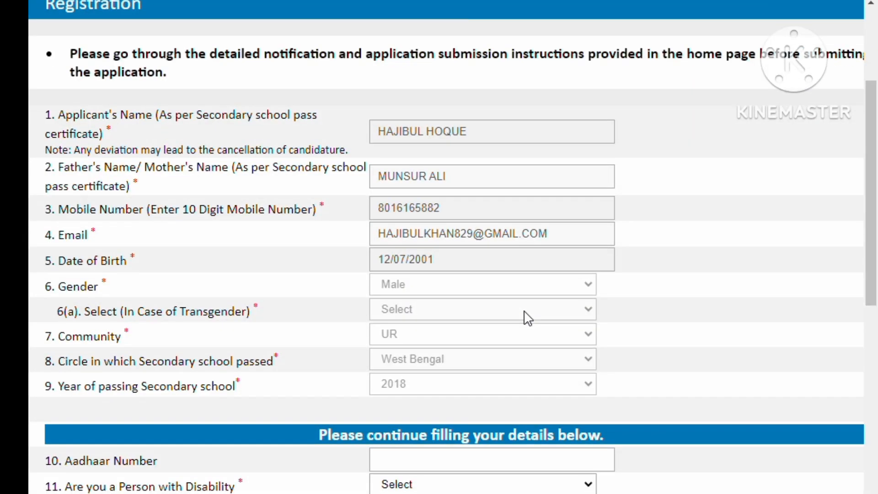
pyautogui.scroll(-5, 525, 315)
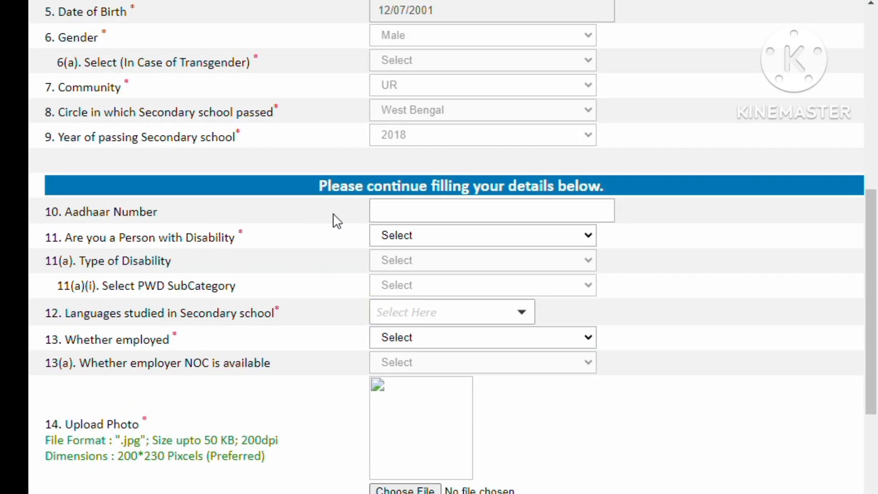
pyautogui.click(433, 220)
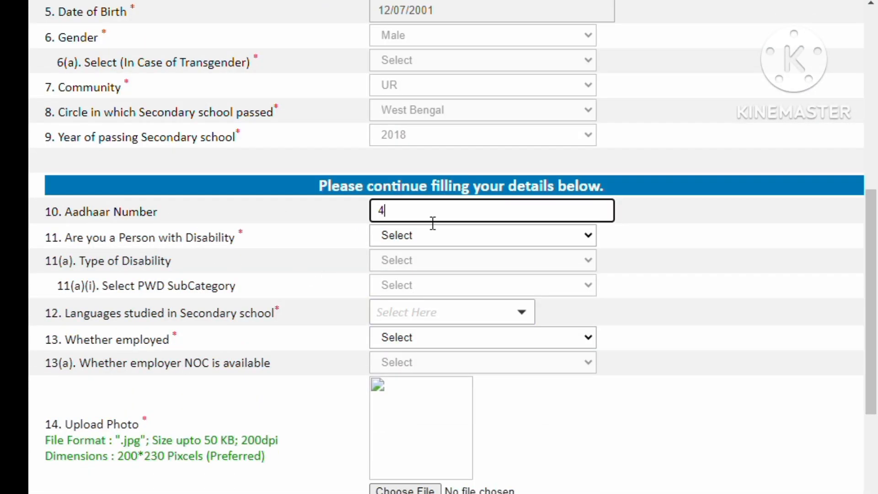
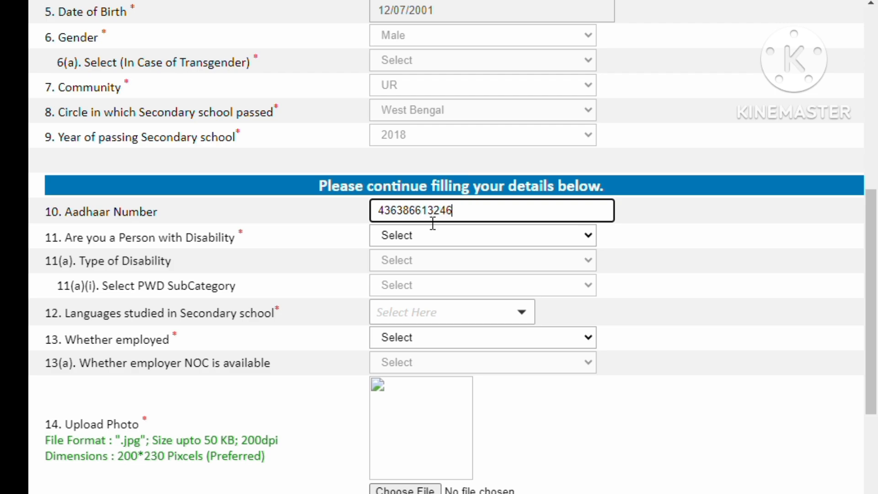
# Step: Answer No to both the disability and the employment questions, then try picking a photo file
pyautogui.click(413, 238)
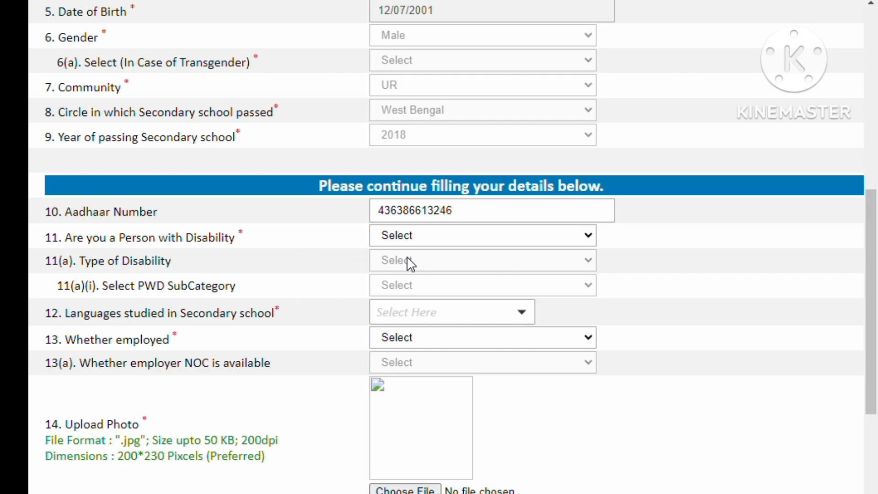
pyautogui.click(406, 286)
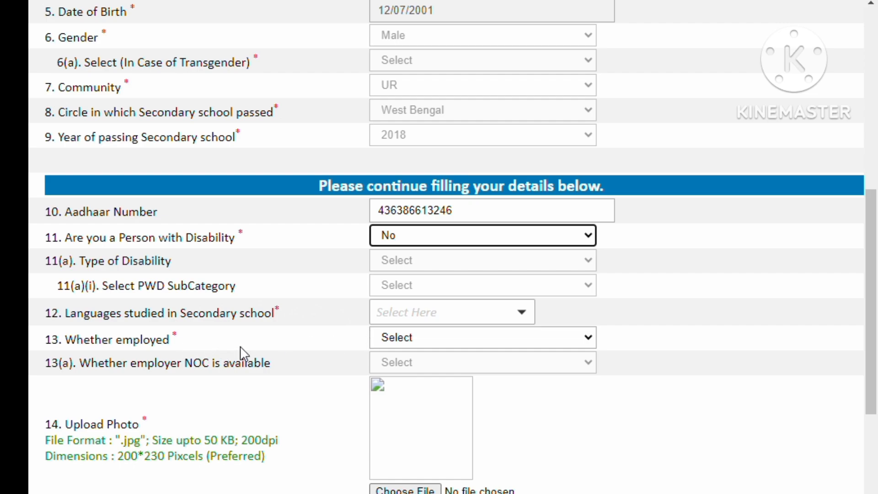
pyautogui.click(396, 346)
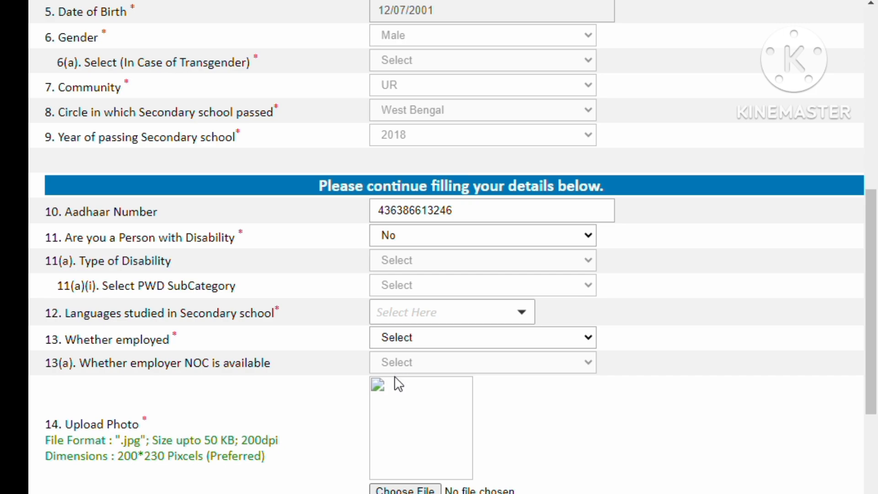
pyautogui.click(398, 389)
pyautogui.scroll(-2, 275, 389)
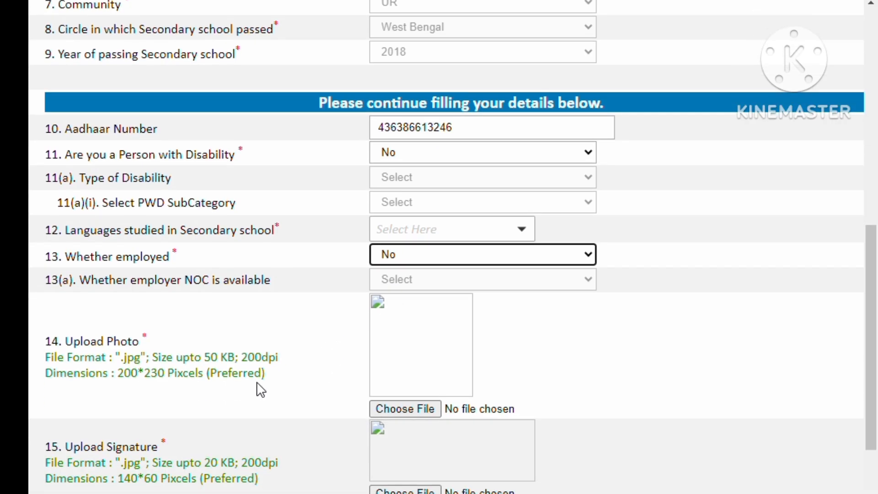
pyautogui.click(409, 407)
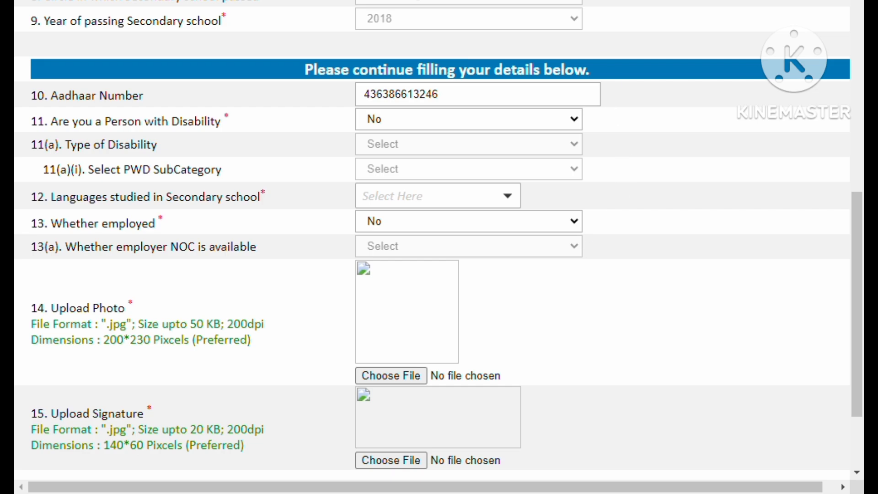
pyautogui.scroll(-2, 333, 329)
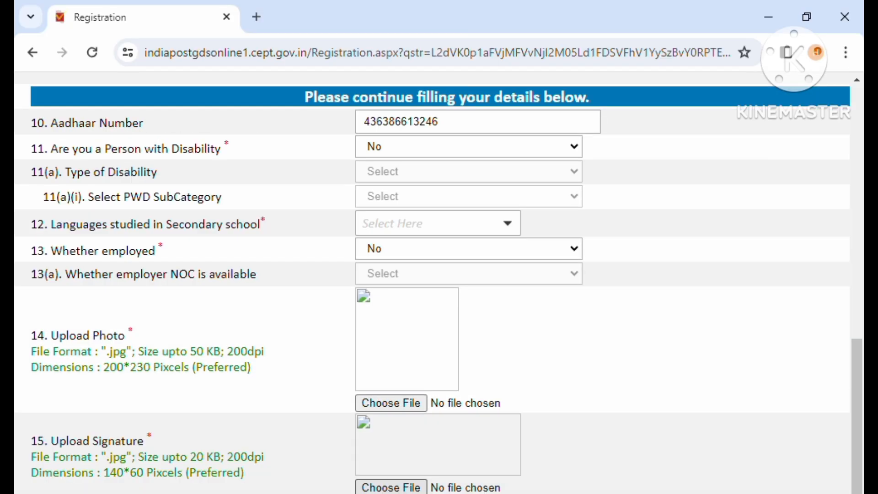
# Step: Open the imresizer.com image resizing site in a new tab
pyautogui.click(257, 17)
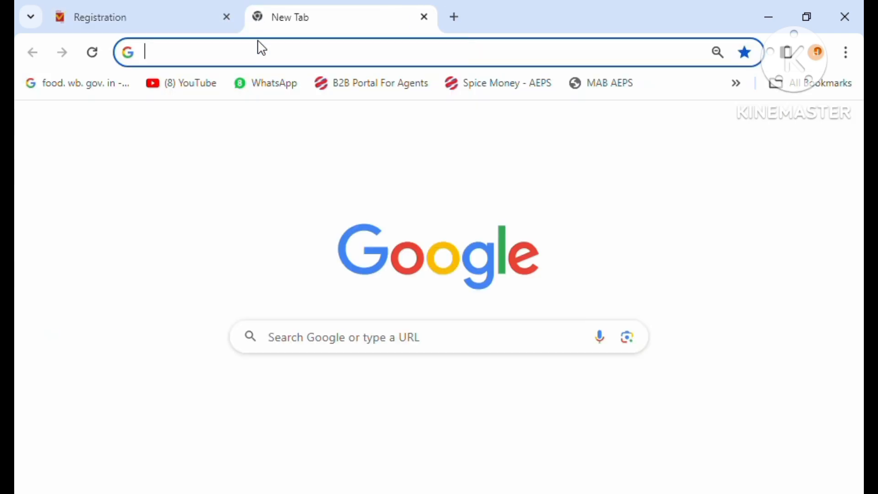
pyautogui.click(261, 53)
pyautogui.write('im')
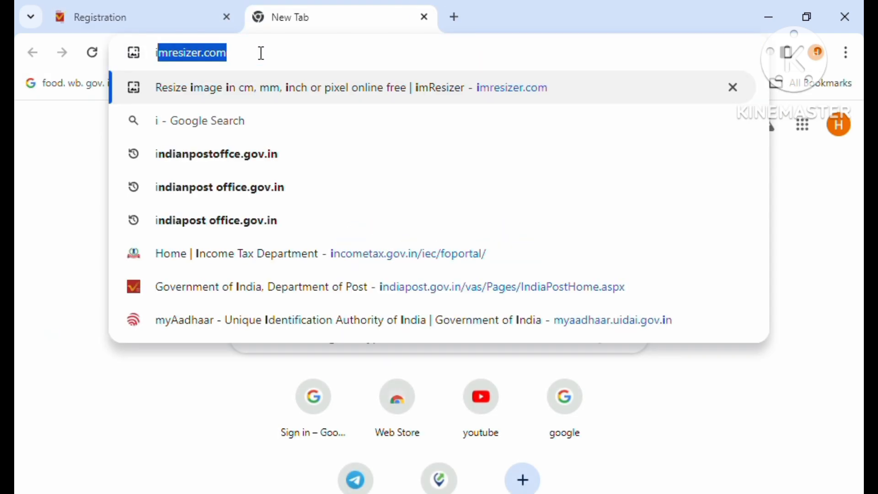
pyautogui.click(235, 92)
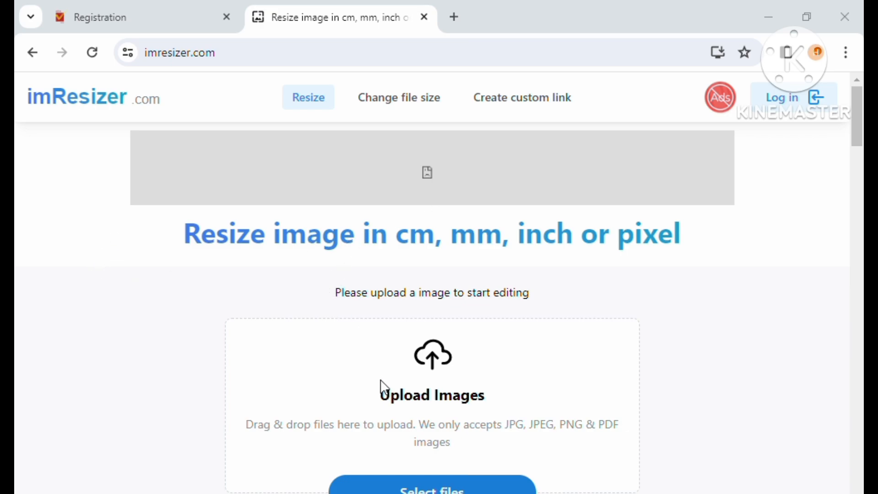
pyautogui.scroll(-5, 394, 375)
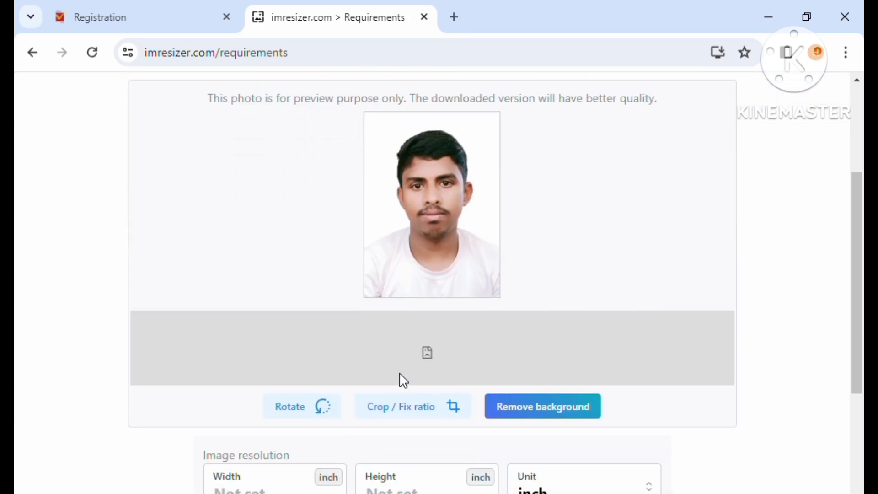
pyautogui.scroll(-3, 403, 379)
# Step: Set the resize dimensions in pixels, width 200 and height 300, per the form's photo requirements
pyautogui.click(542, 371)
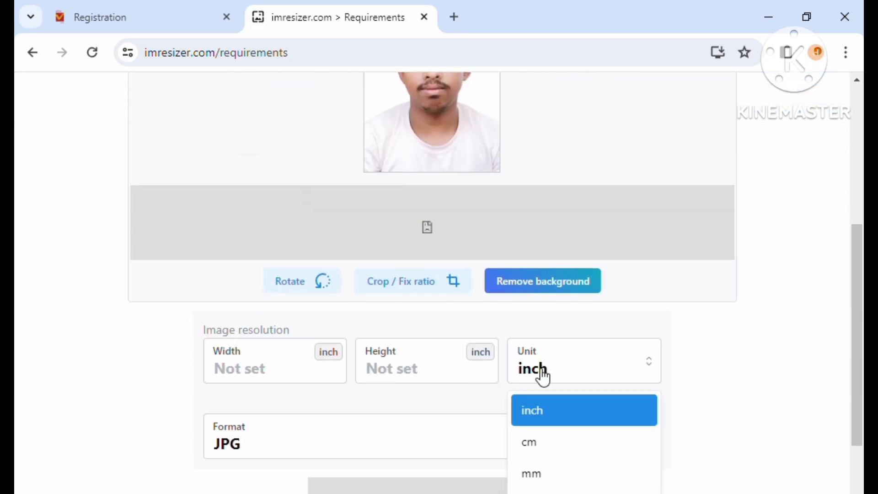
pyautogui.click(533, 492)
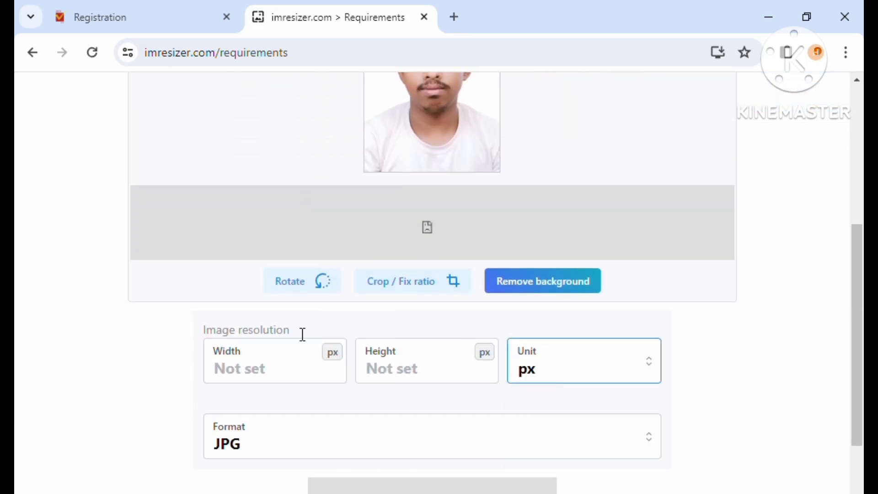
pyautogui.click(101, 17)
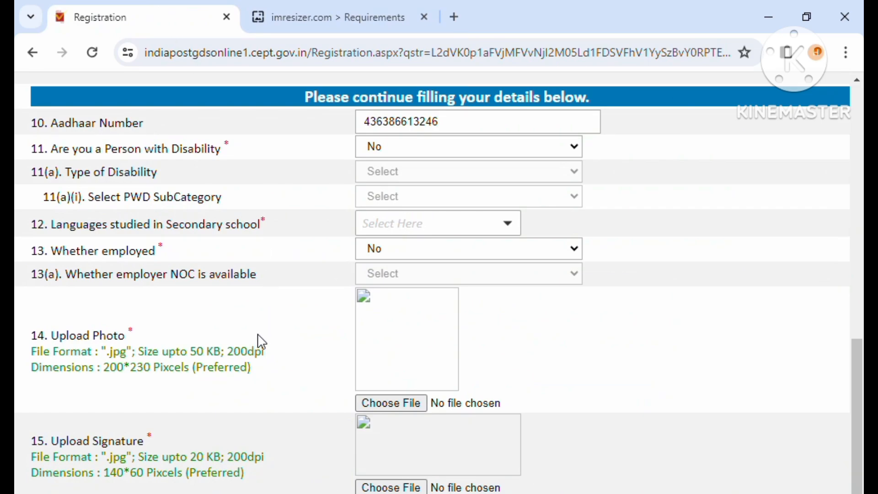
pyautogui.click(359, 10)
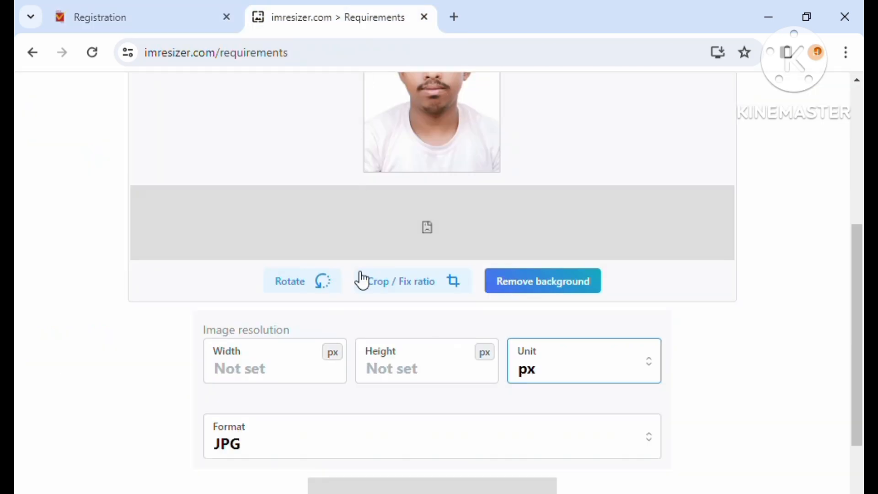
pyautogui.click(275, 376)
pyautogui.write('200')
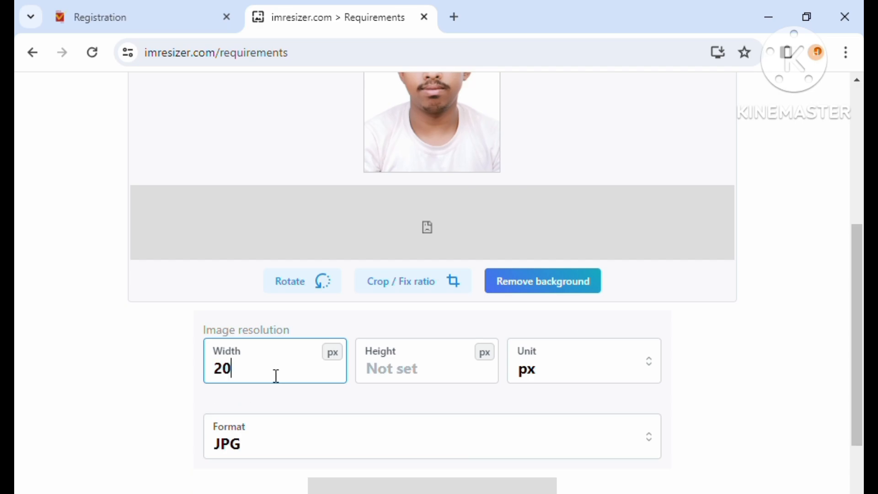
pyautogui.click(426, 380)
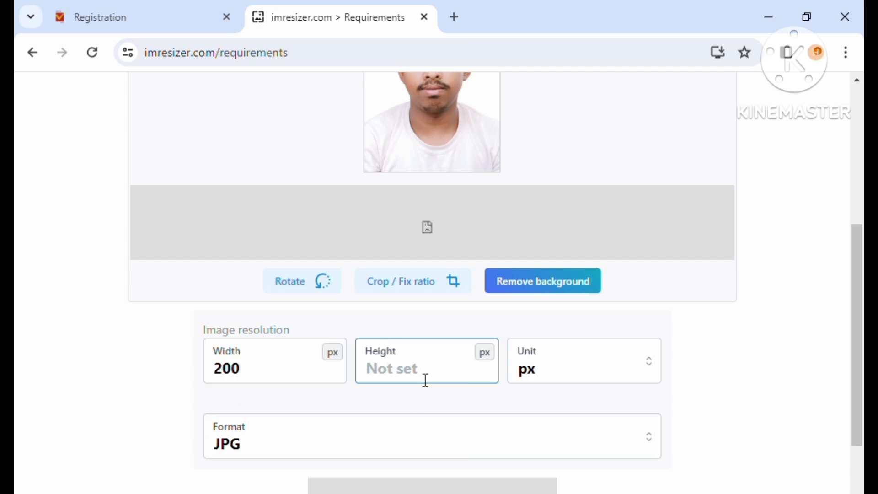
pyautogui.write('300')
pyautogui.click(132, 13)
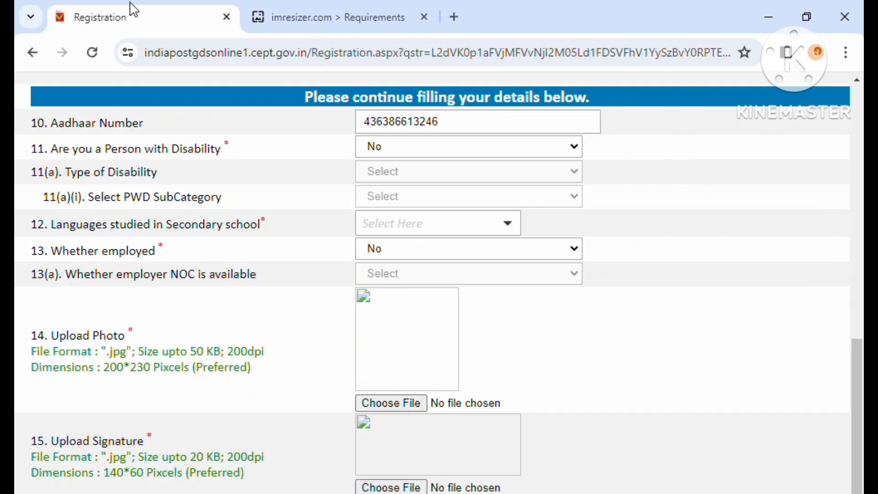
pyautogui.click(373, 13)
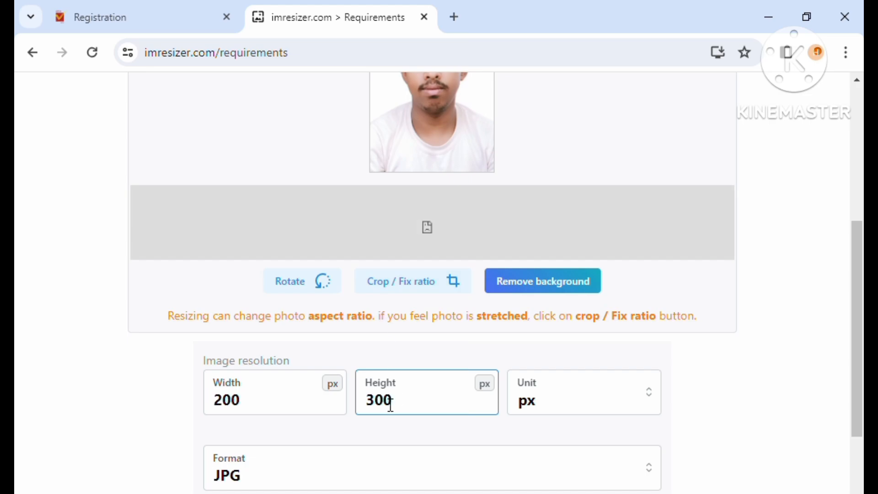
pyautogui.press('Delete')
pyautogui.write('3')
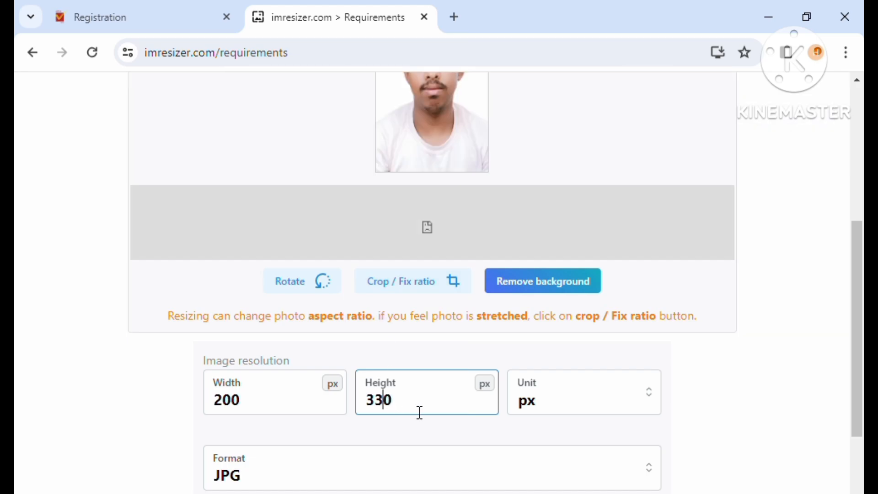
# Step: Cap the maximum file size at 48 KB, apply the resize, and continue to download
pyautogui.scroll(-3, 498, 429)
pyautogui.scroll(-5, 499, 433)
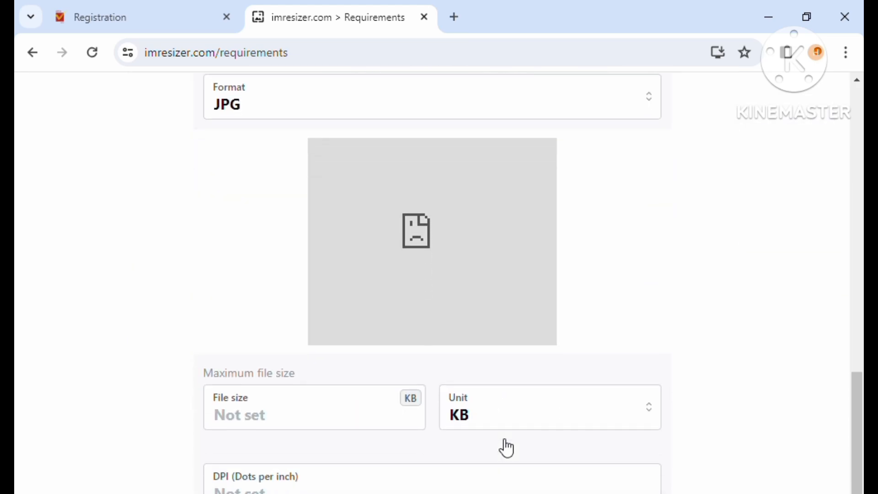
pyautogui.click(341, 426)
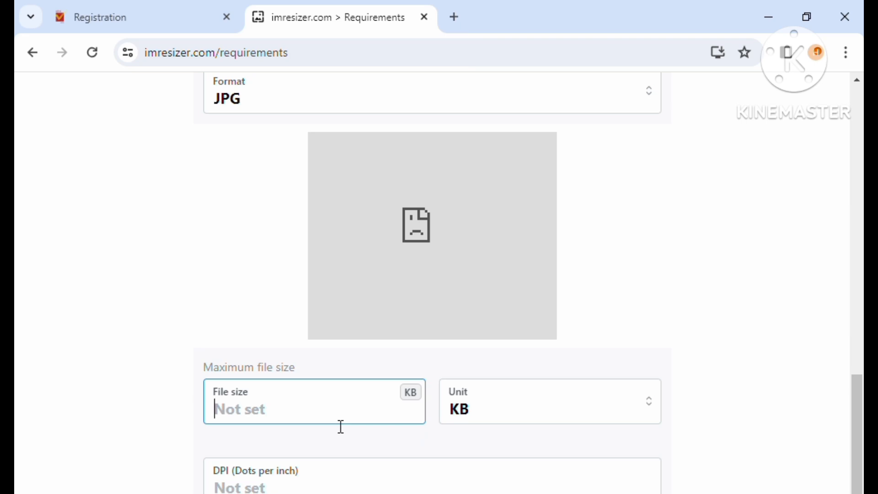
pyautogui.write('5')
pyautogui.press('BackSpace')
pyautogui.write('48')
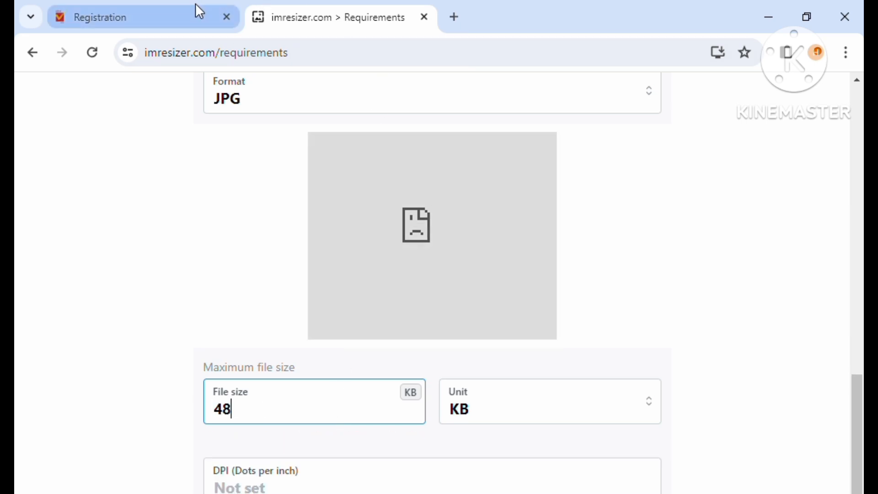
pyautogui.click(197, 6)
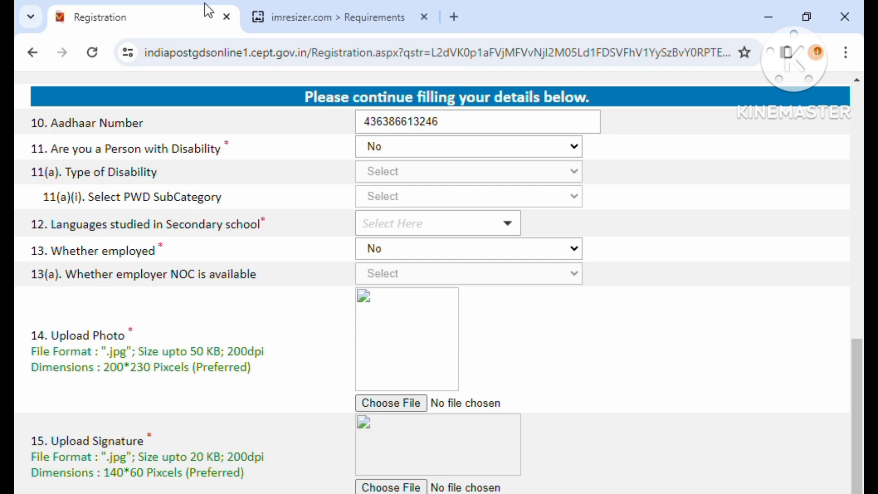
pyautogui.click(320, 7)
pyautogui.scroll(1, 410, 405)
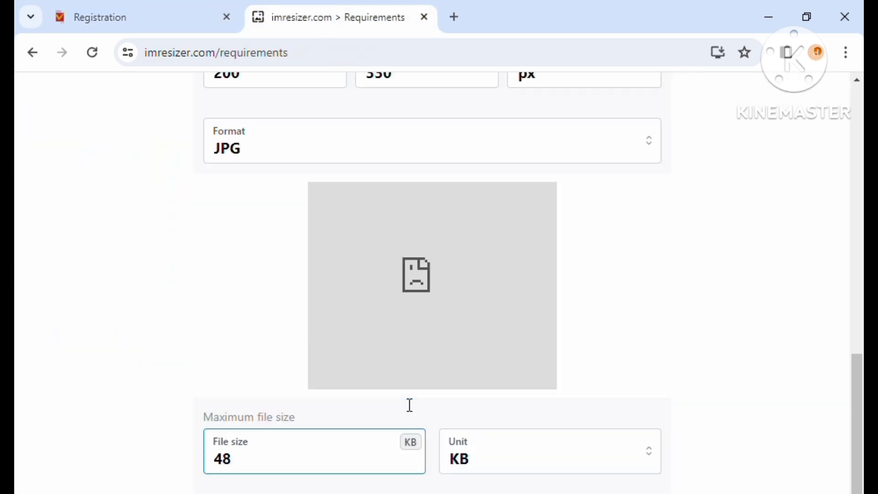
pyautogui.press('Return')
pyautogui.click(457, 104)
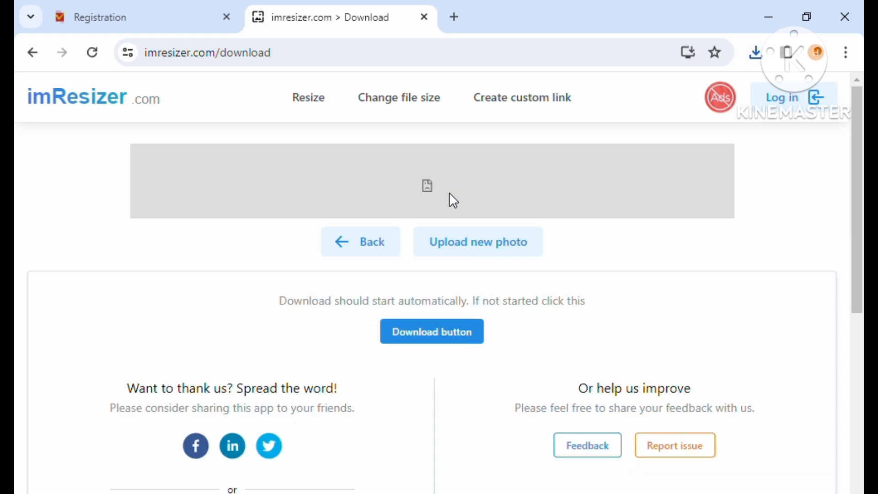
# Step: Attach the resized photo and the signature image to the registration form
pyautogui.click(129, 10)
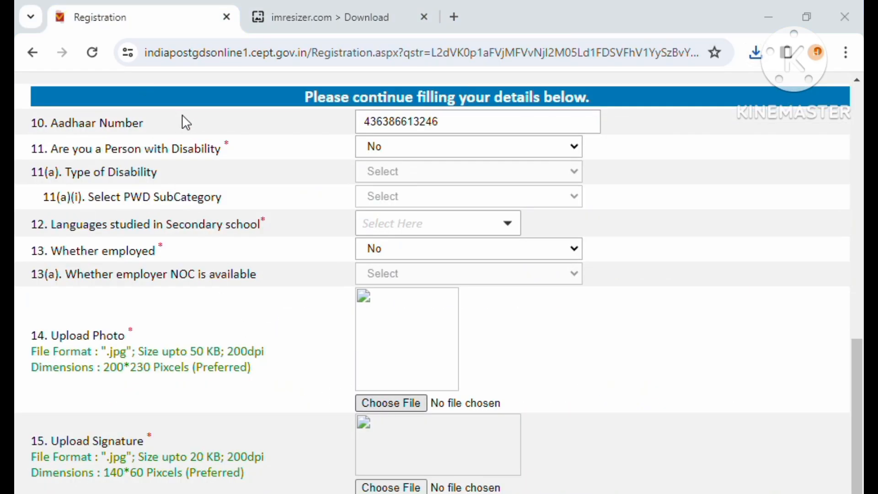
pyautogui.click(370, 372)
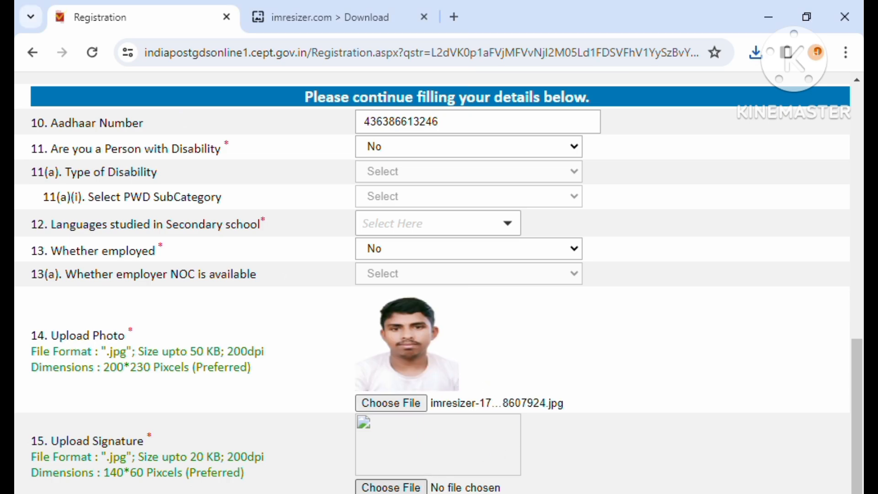
pyautogui.click(391, 488)
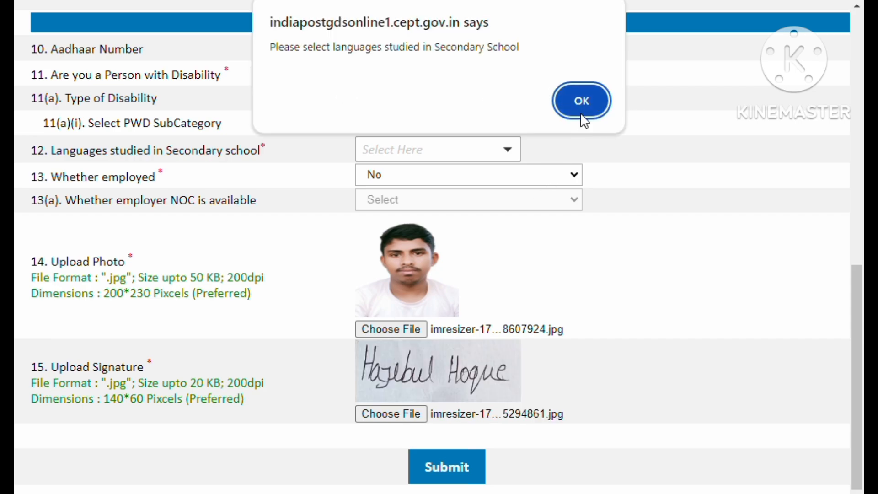
# Step: Dismiss the missing-language warning and tick Bengali in the secondary-school languages list
pyautogui.click(582, 115)
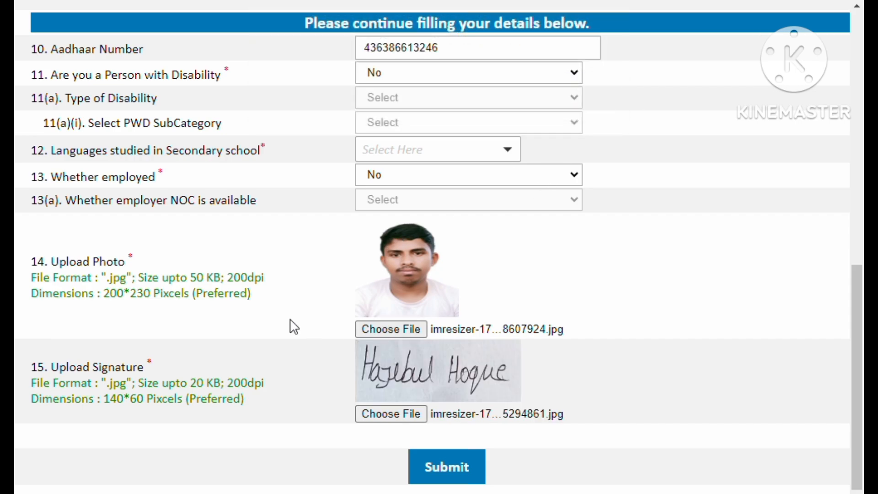
pyautogui.scroll(9, 292, 327)
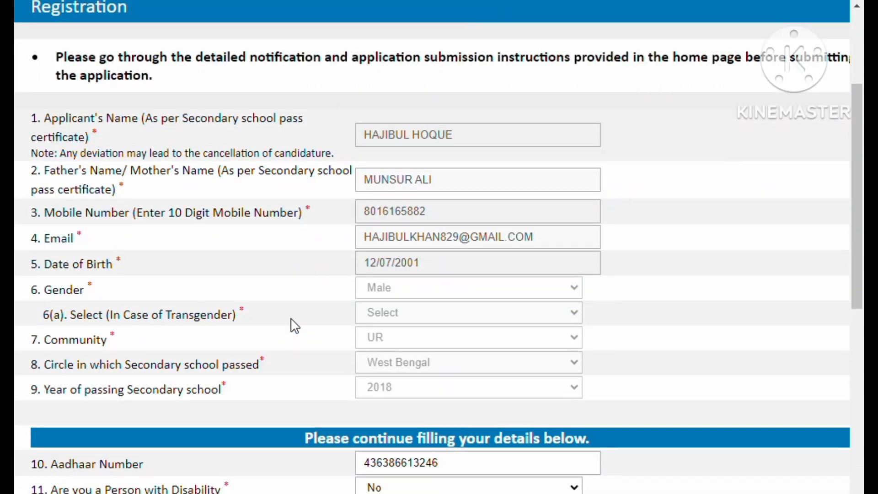
pyautogui.scroll(-3, 295, 327)
pyautogui.scroll(-2, 363, 392)
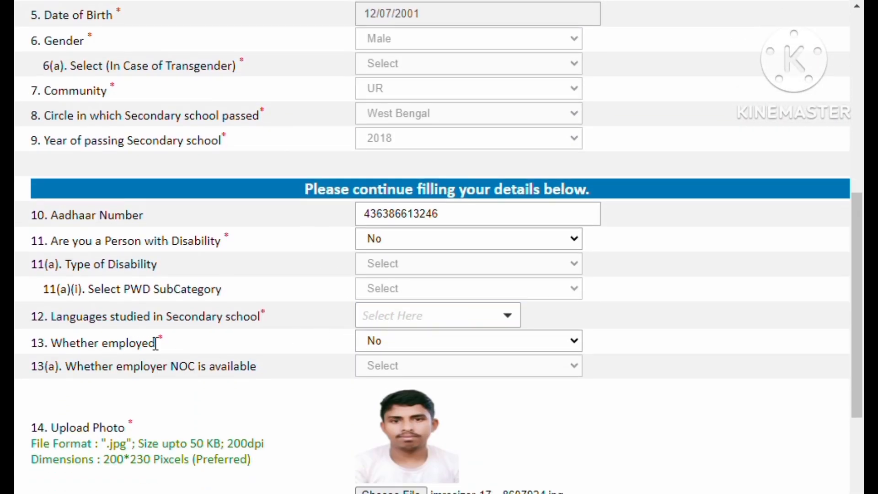
pyautogui.click(418, 315)
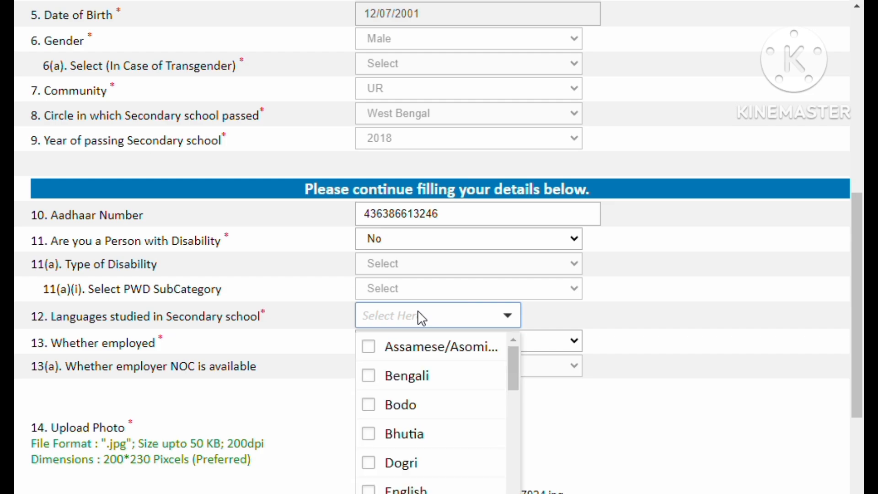
pyautogui.scroll(-2, 421, 384)
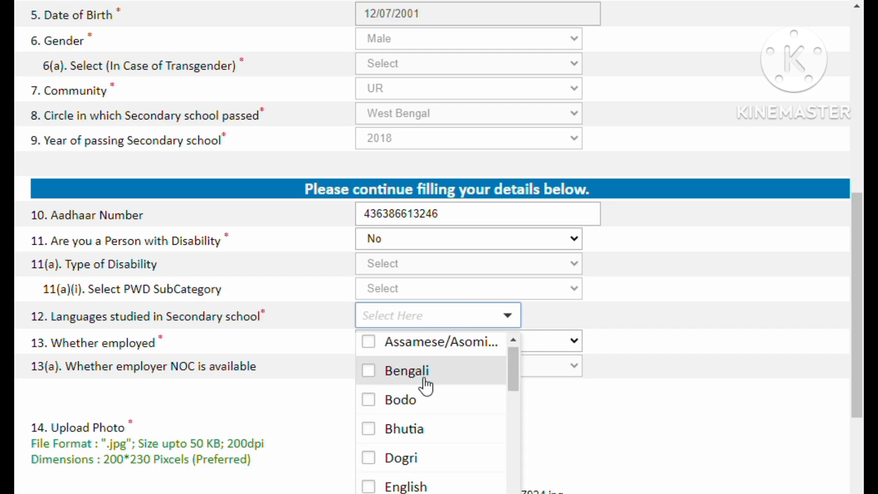
pyautogui.scroll(2, 391, 437)
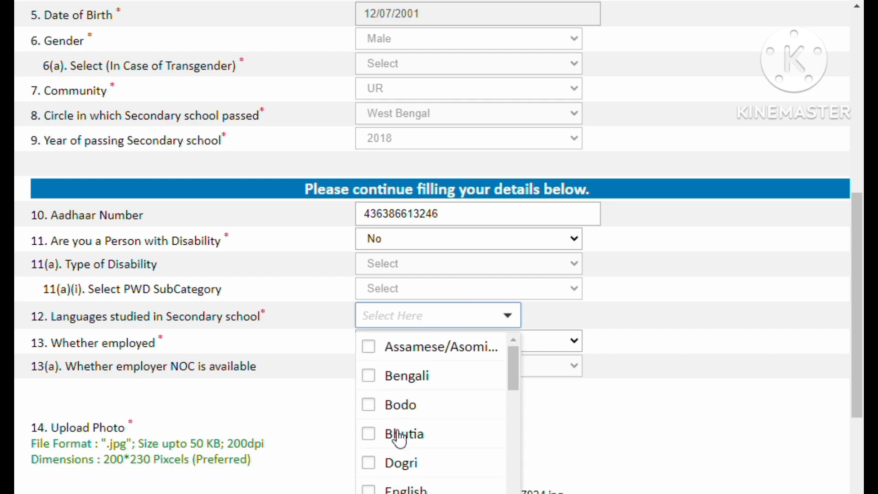
pyautogui.click(378, 377)
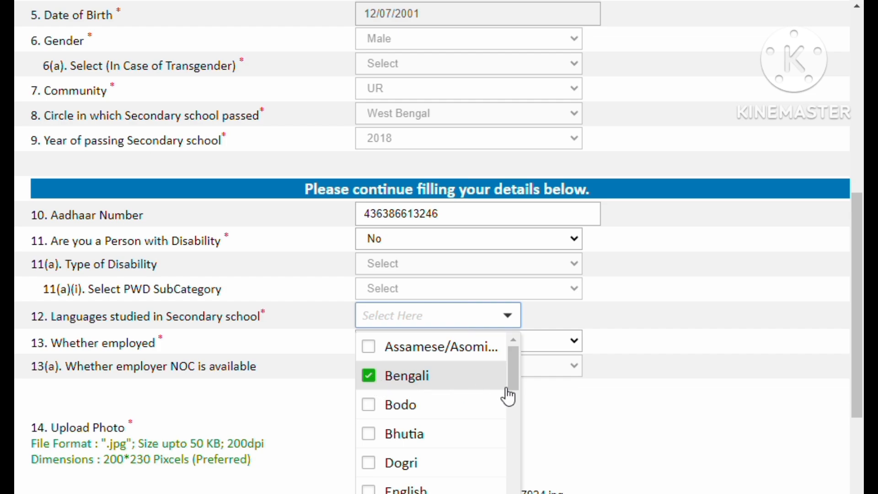
pyautogui.click(549, 420)
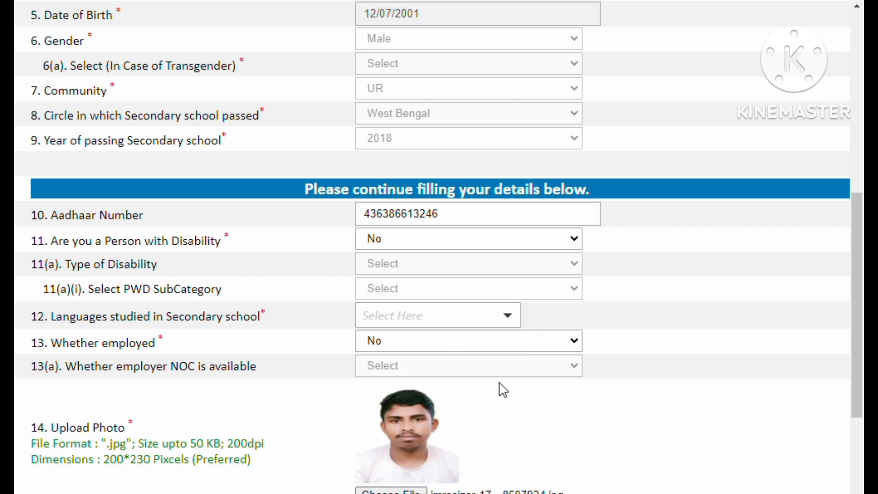
pyautogui.click(480, 313)
pyautogui.click(369, 375)
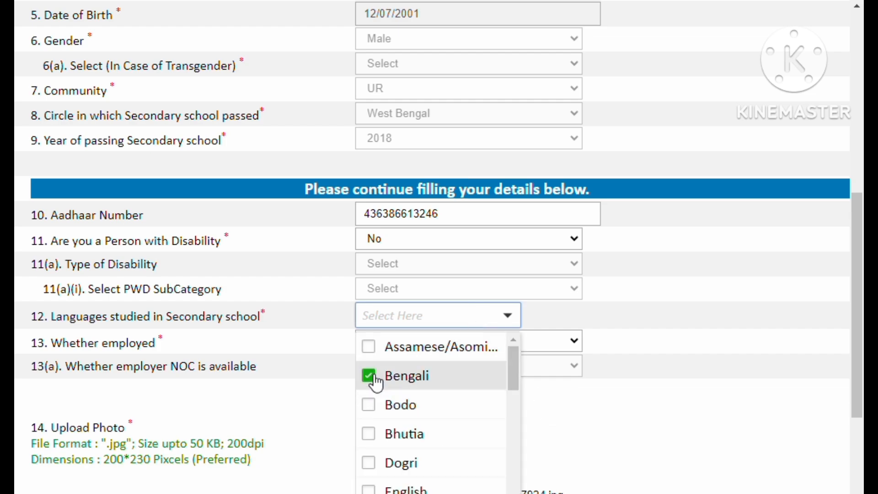
# Step: Accept the no-duplicate-registration declaration and submit the reviewed registration details
pyautogui.scroll(-4, 433, 380)
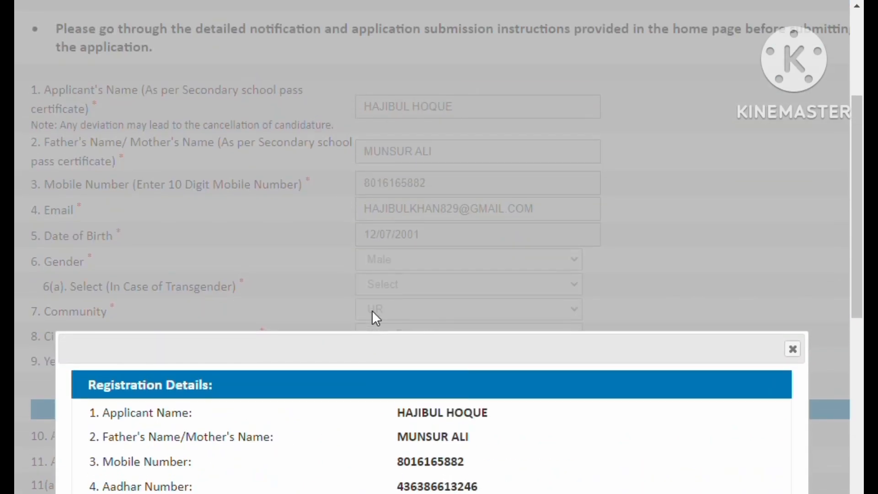
pyautogui.scroll(-5, 376, 321)
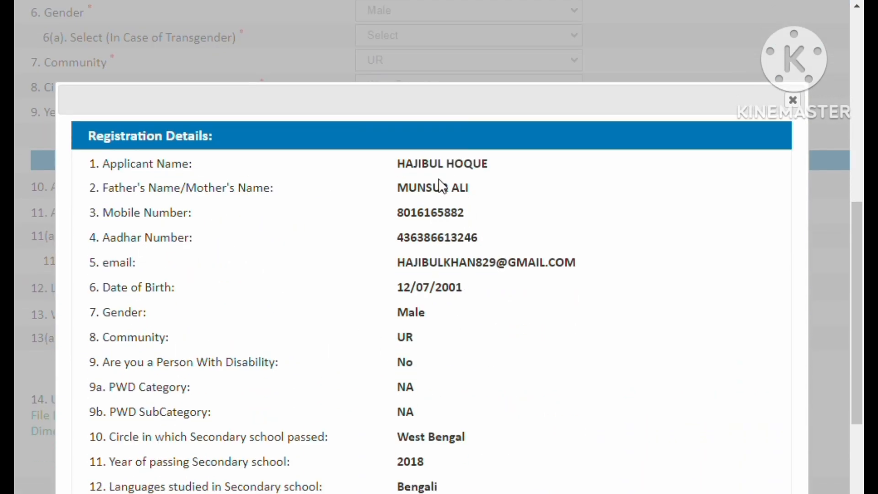
pyautogui.scroll(-4, 414, 489)
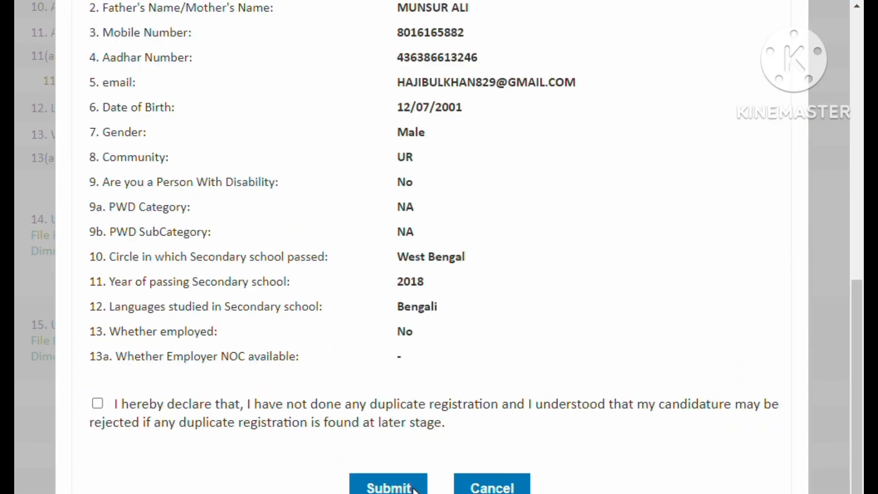
pyautogui.click(97, 404)
pyautogui.click(406, 489)
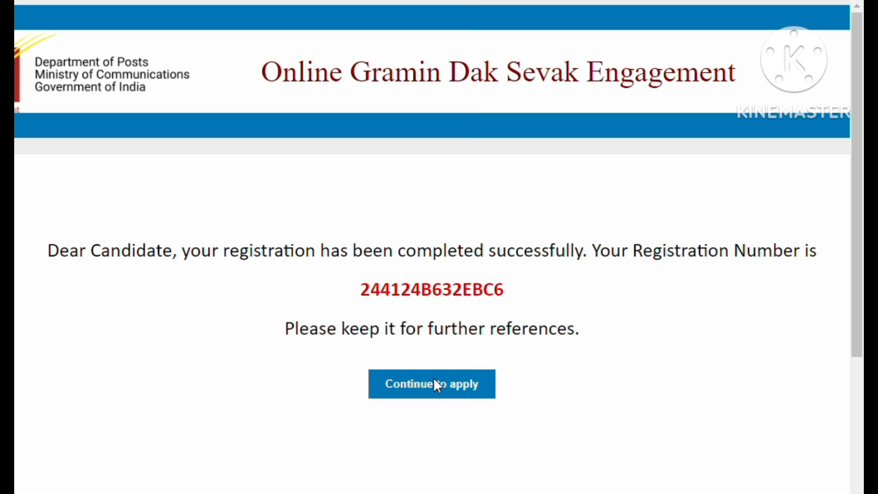
# Step: Choose the West Bengal circle, submit the verification details, and acknowledge the OTP-sent notice
pyautogui.click(434, 379)
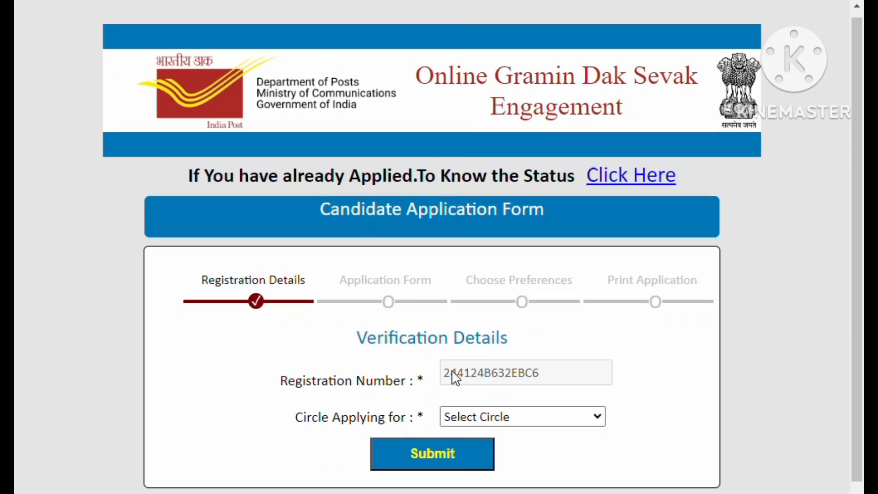
pyautogui.scroll(-1, 451, 382)
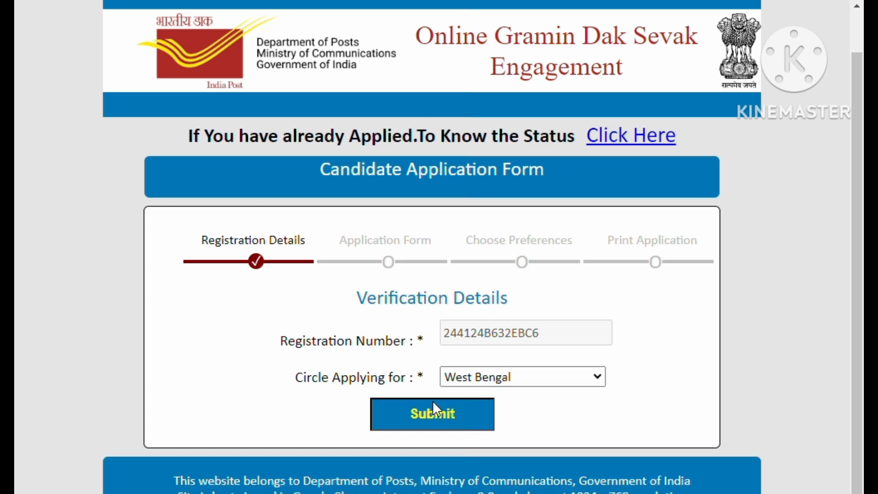
pyautogui.click(433, 402)
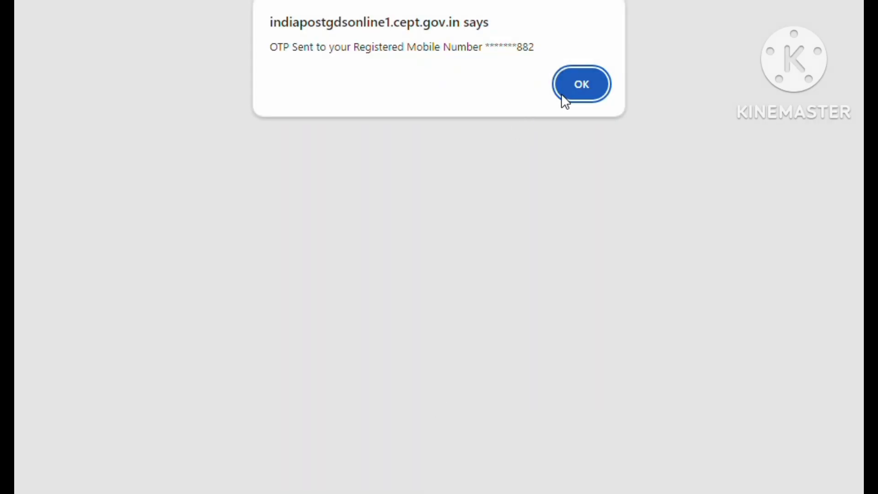
pyautogui.click(561, 86)
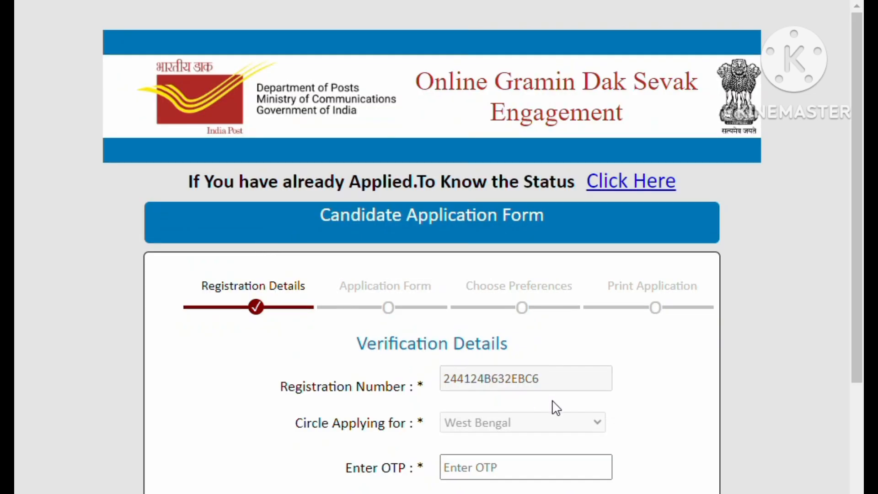
# Step: Enter the received OTP and captcha to pass verification and reach the application form
pyautogui.scroll(-3, 555, 406)
pyautogui.click(499, 313)
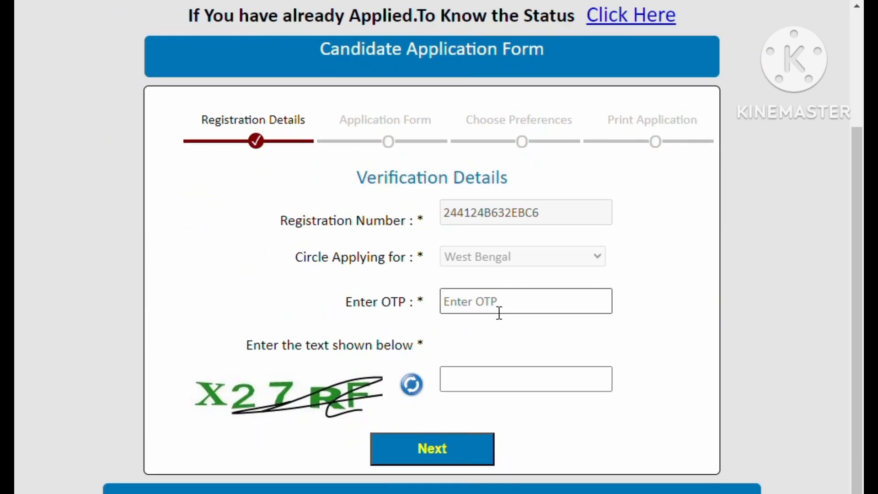
pyautogui.click(500, 313)
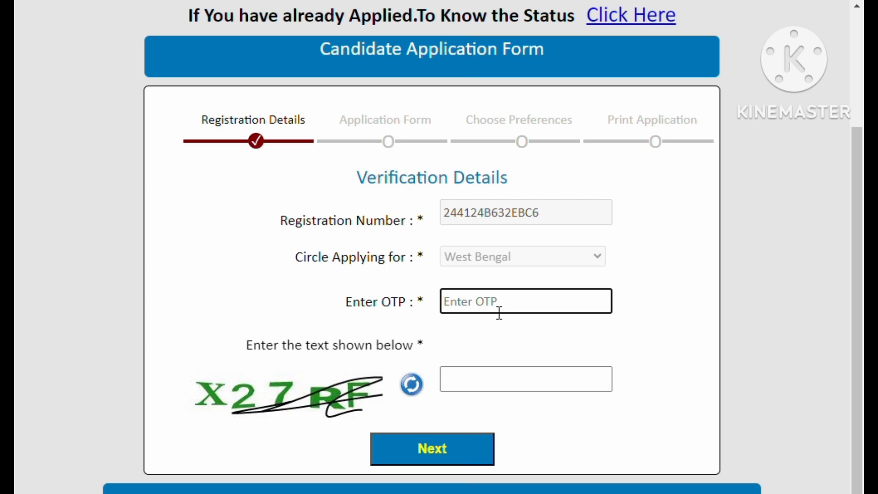
pyautogui.write('51')
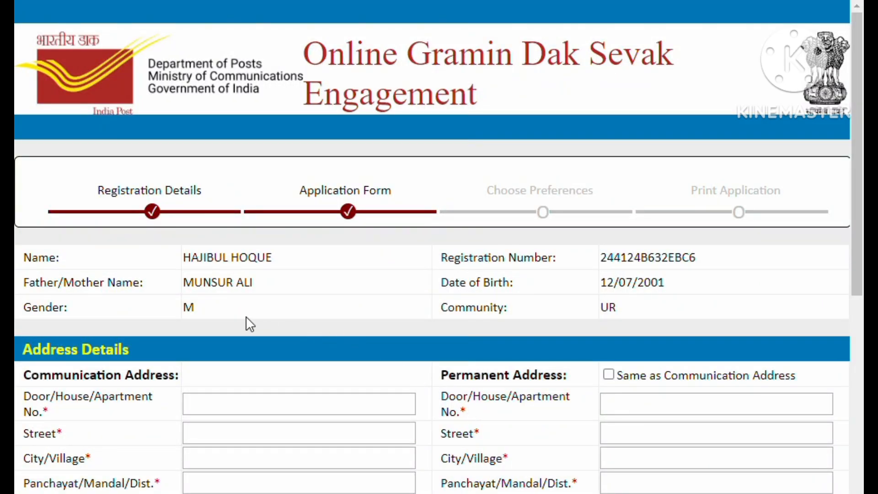
# Step: Fill in the communication address house number, street and city/village fields
pyautogui.scroll(-3, 250, 325)
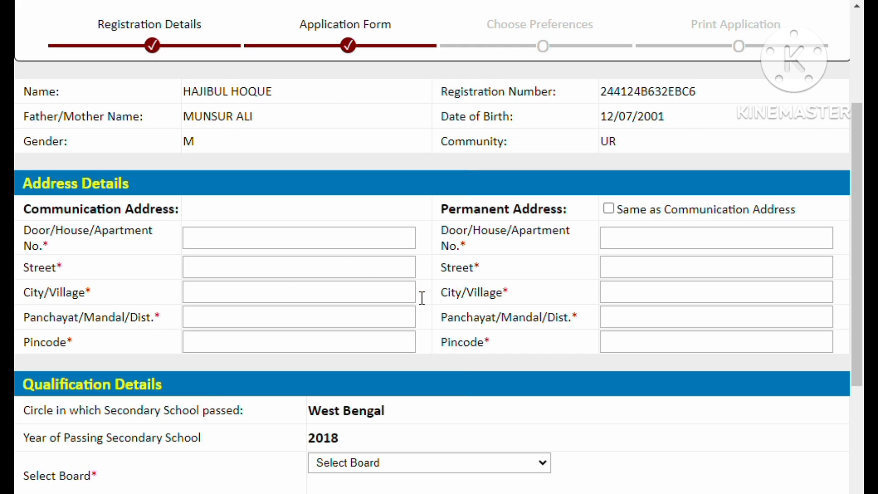
pyautogui.click(245, 270)
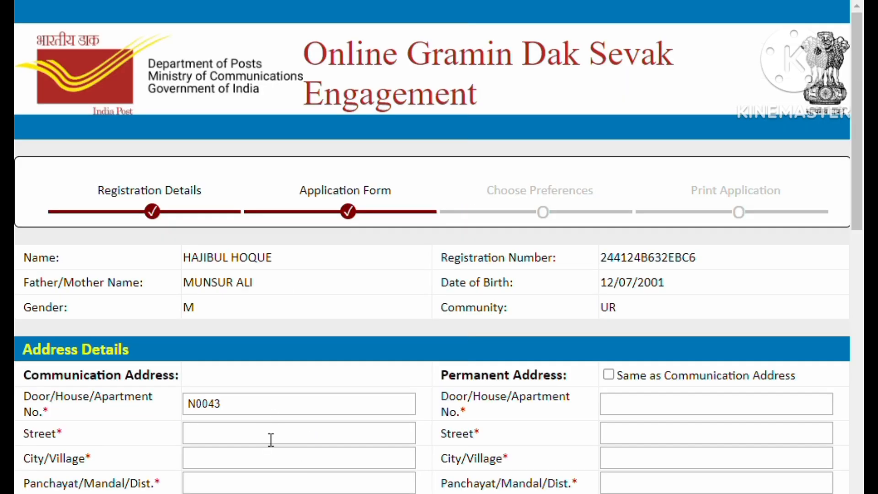
pyautogui.click(271, 439)
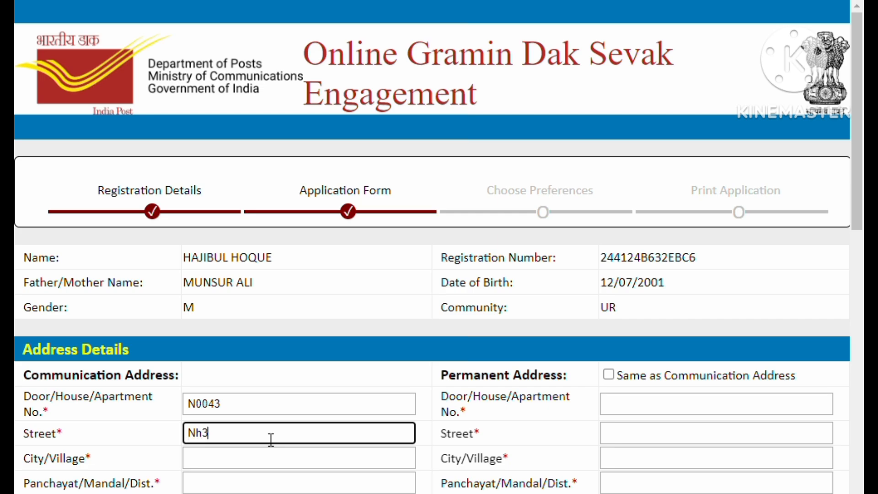
pyautogui.click(239, 466)
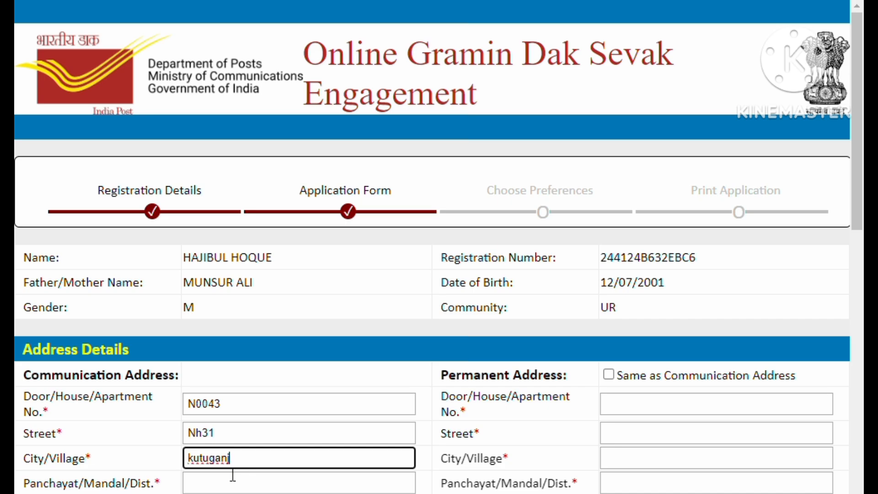
# Step: Add the panchayat/district and pincode, then delete the village name's lowercase first letter
pyautogui.scroll(-2, 232, 475)
pyautogui.click(227, 413)
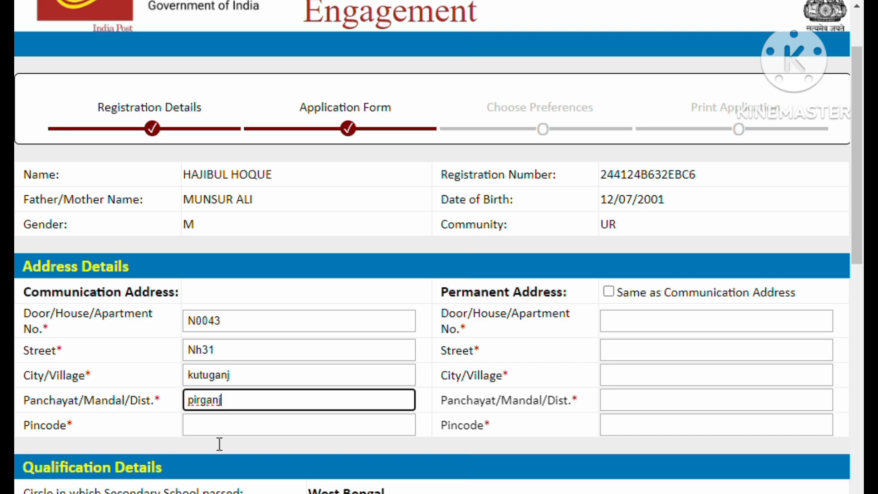
pyautogui.click(220, 426)
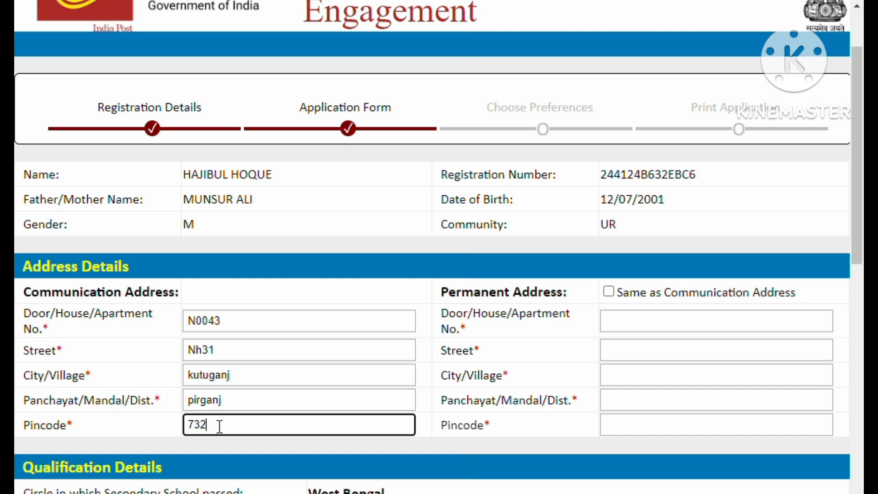
pyautogui.click(249, 443)
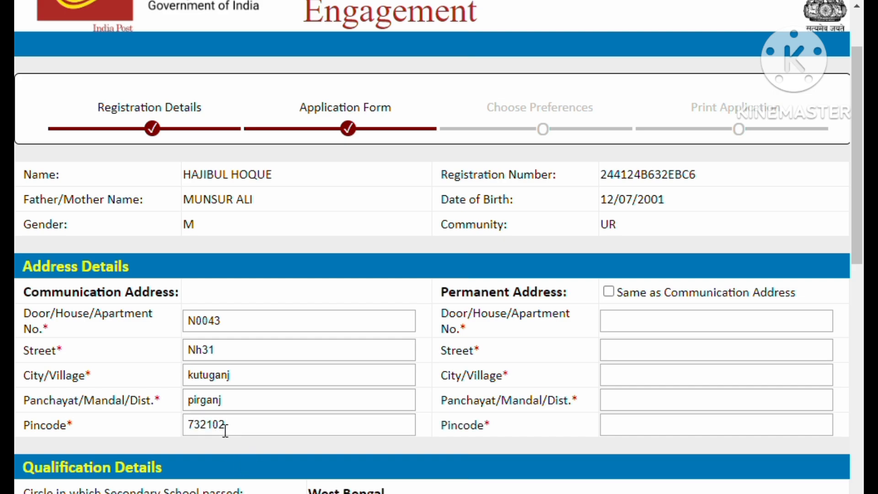
pyautogui.click(201, 384)
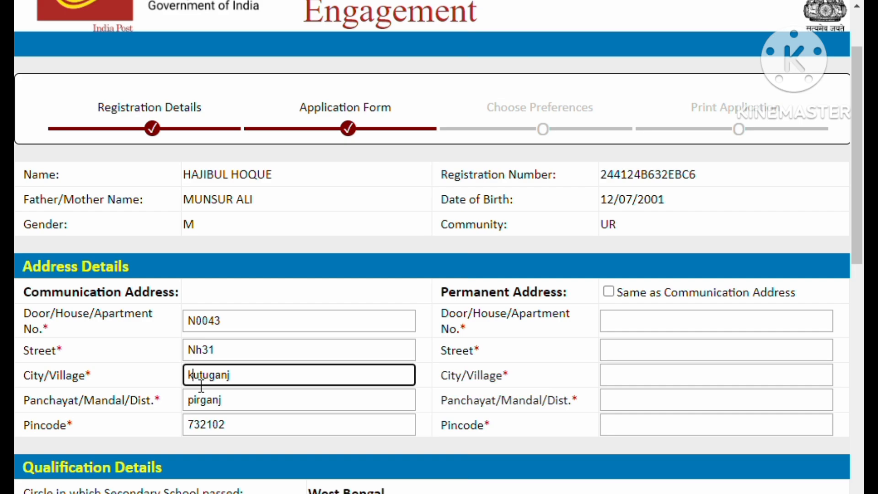
pyautogui.press('BackSpace')
# Step: Capitalize the village name, then enter marks 37, 35, 25 and 36 for the first subjects
pyautogui.write('K')
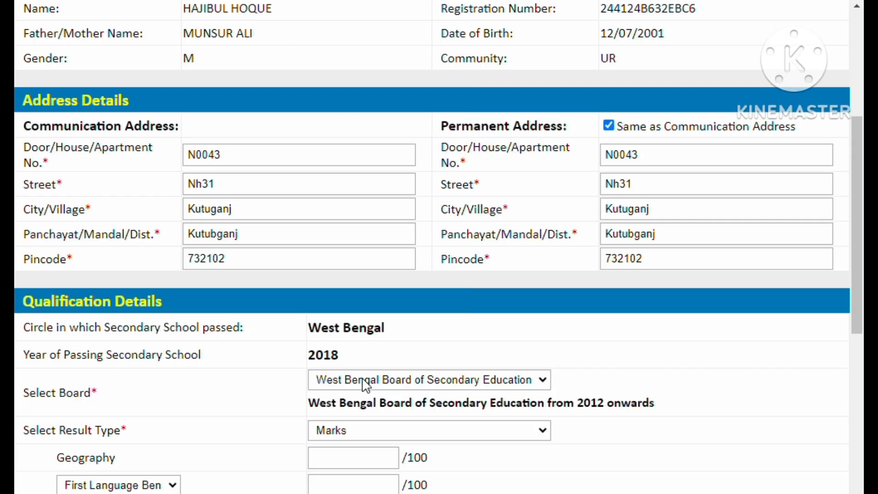
pyautogui.scroll(-2, 369, 372)
pyautogui.click(370, 375)
pyautogui.scroll(-2, 370, 375)
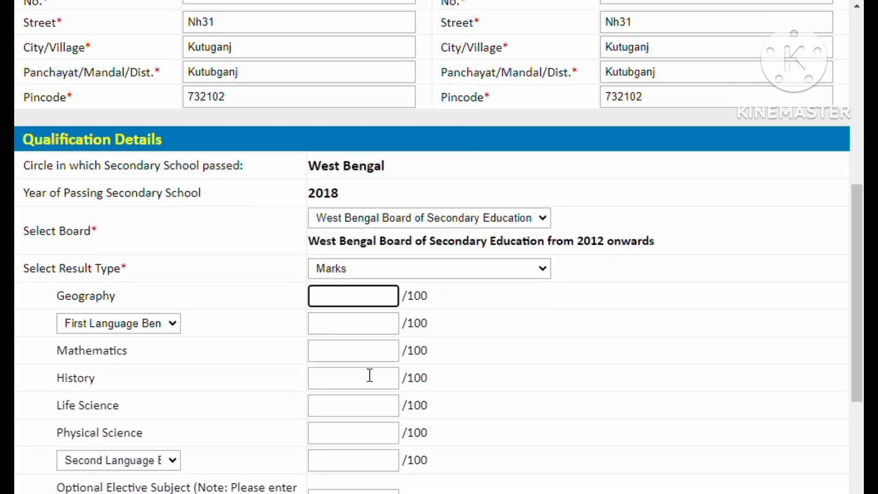
pyautogui.write('37')
pyautogui.click(355, 320)
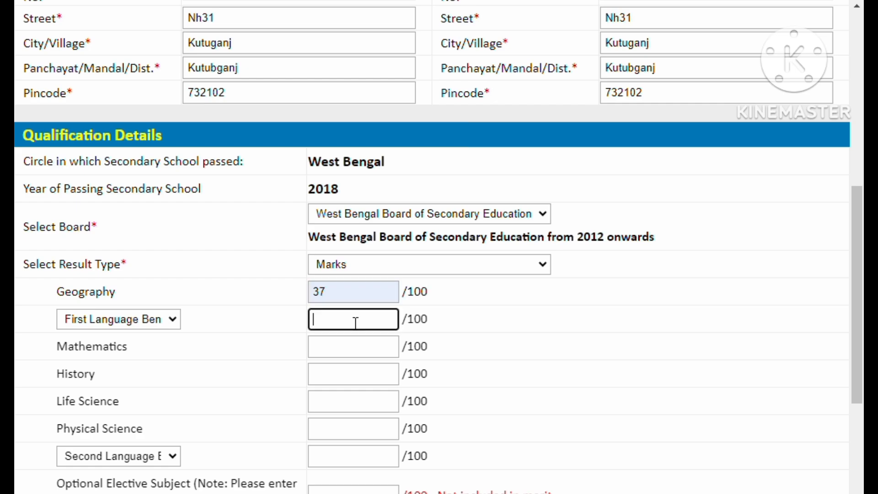
pyautogui.write('35')
pyautogui.click(346, 352)
pyautogui.write('25')
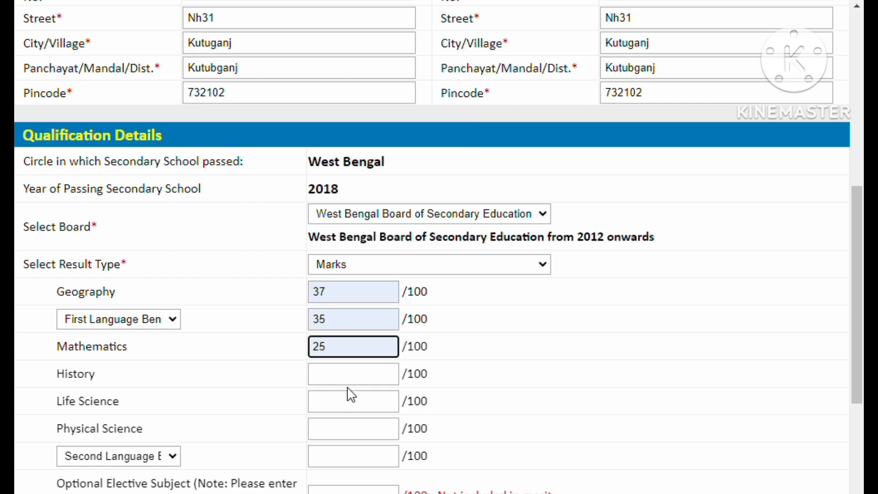
pyautogui.click(352, 376)
pyautogui.write('36')
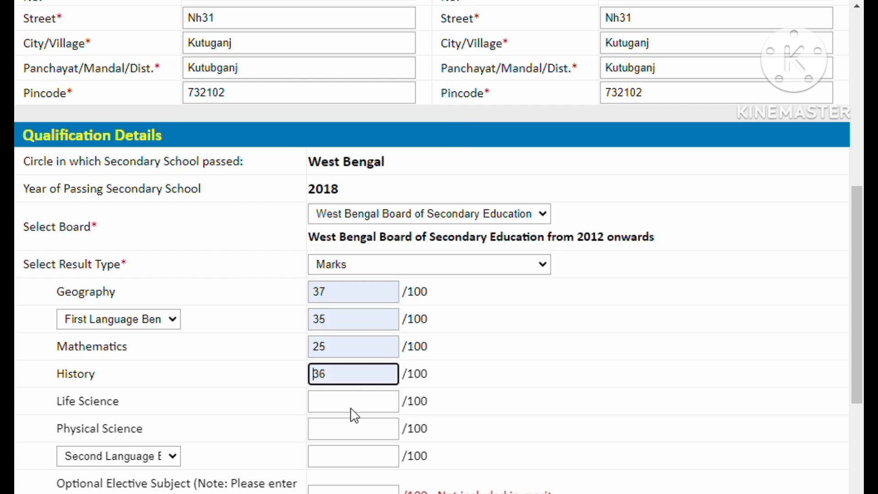
# Step: Enter Life Science 39, Physical Science 29, Second Language 28 and Optional Elective 50
pyautogui.click(356, 402)
pyautogui.write('39')
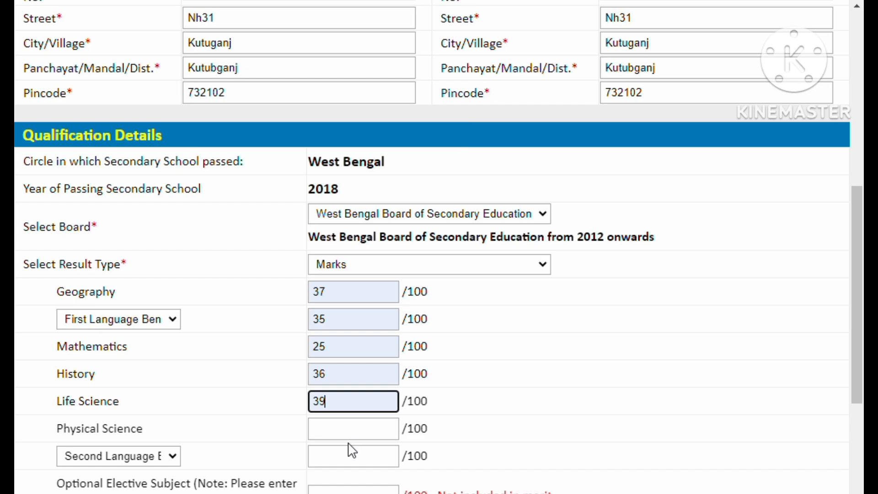
pyautogui.click(350, 428)
pyautogui.write('29')
pyautogui.scroll(-2, 361, 455)
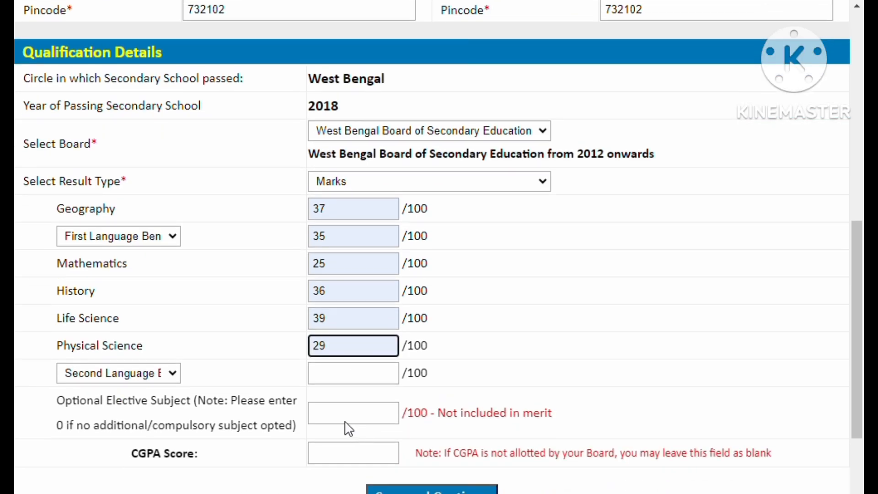
pyautogui.click(339, 374)
pyautogui.write('28')
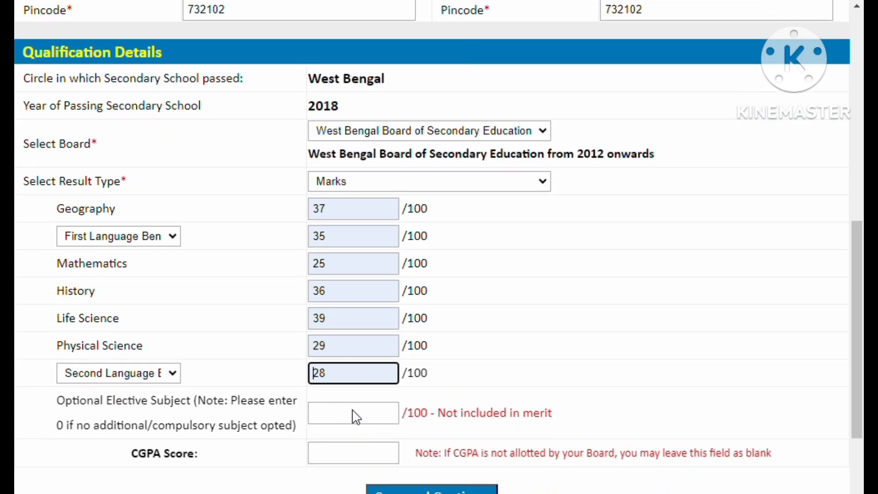
pyautogui.click(360, 414)
pyautogui.write('50')
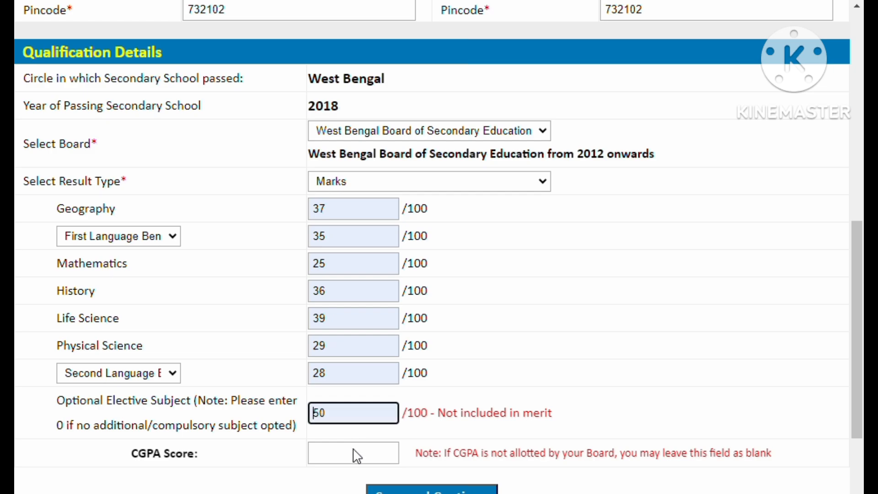
# Step: Type and then clear a CGPA Score of 32.03, leaving it blank, and save the qualifications
pyautogui.click(363, 465)
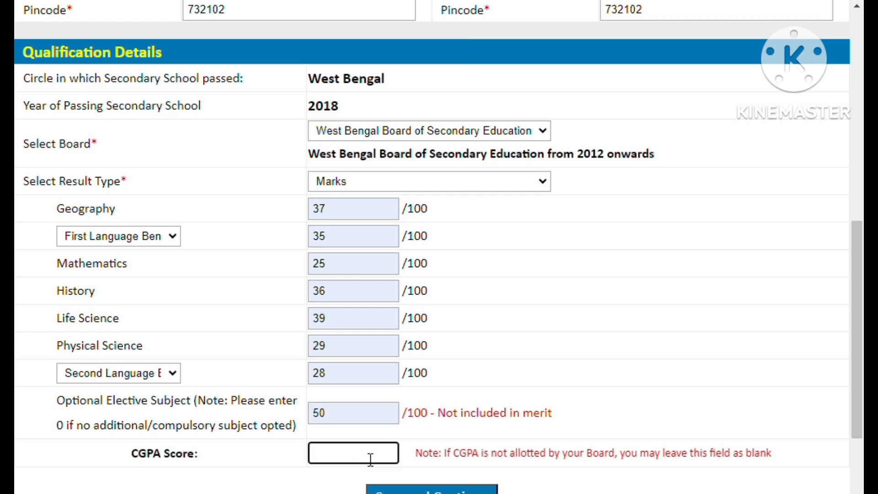
pyautogui.click(362, 420)
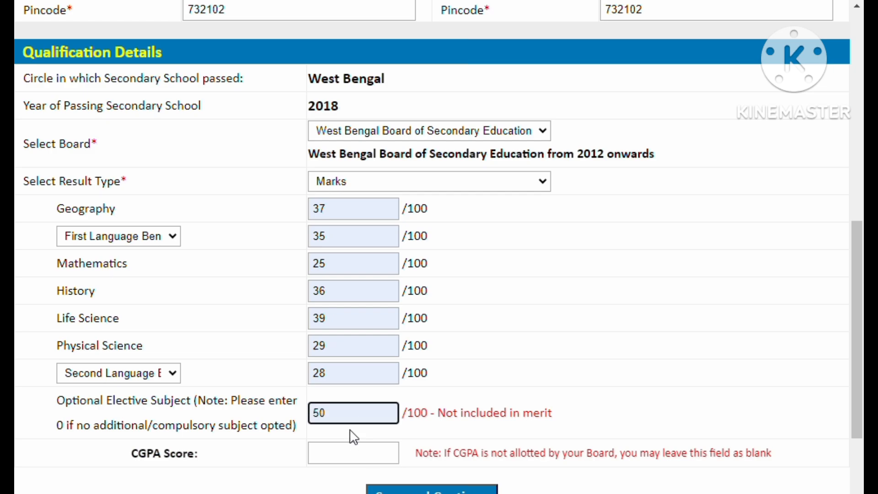
pyautogui.click(358, 455)
pyautogui.write('32.03')
pyautogui.scroll(-3, 386, 339)
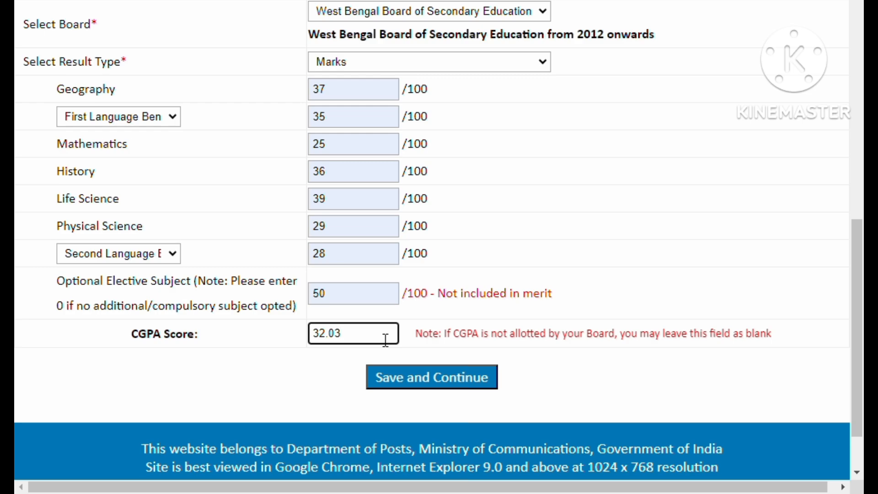
pyautogui.press('BackSpace')
pyautogui.press('BackSpace')
pyautogui.press('BackSpace')
pyautogui.press('BackSpace')
pyautogui.click(415, 378)
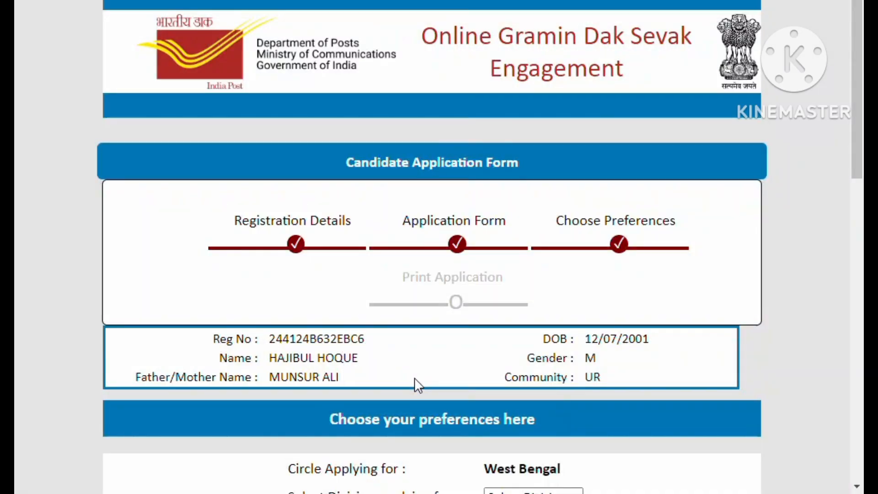
# Step: Browse the eligible Malda Division posts across both pages of the list
pyautogui.scroll(-3, 420, 330)
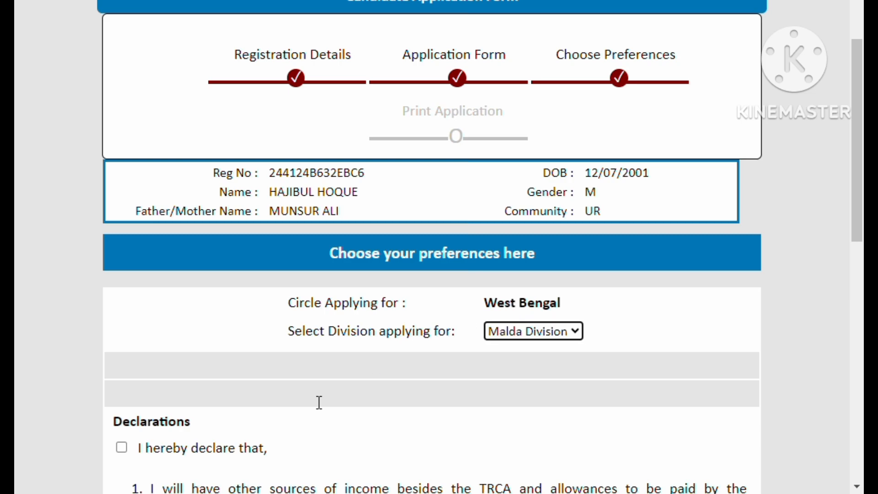
pyautogui.scroll(-7, 330, 394)
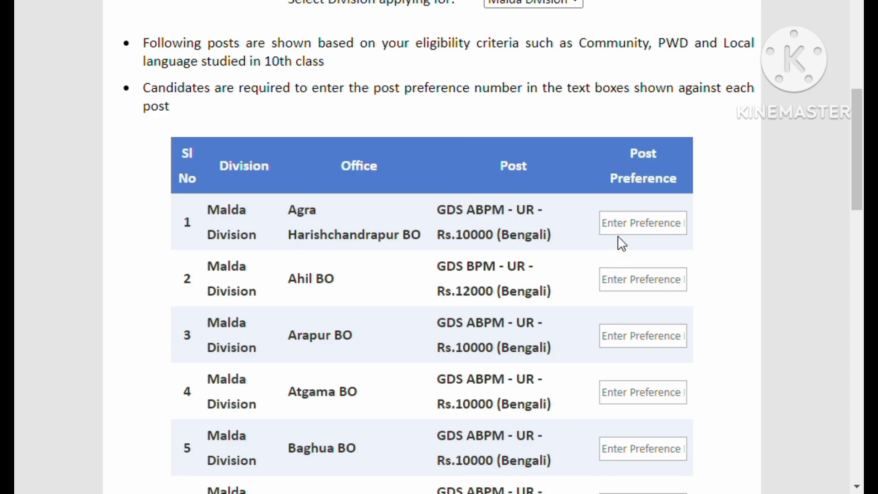
pyautogui.click(650, 224)
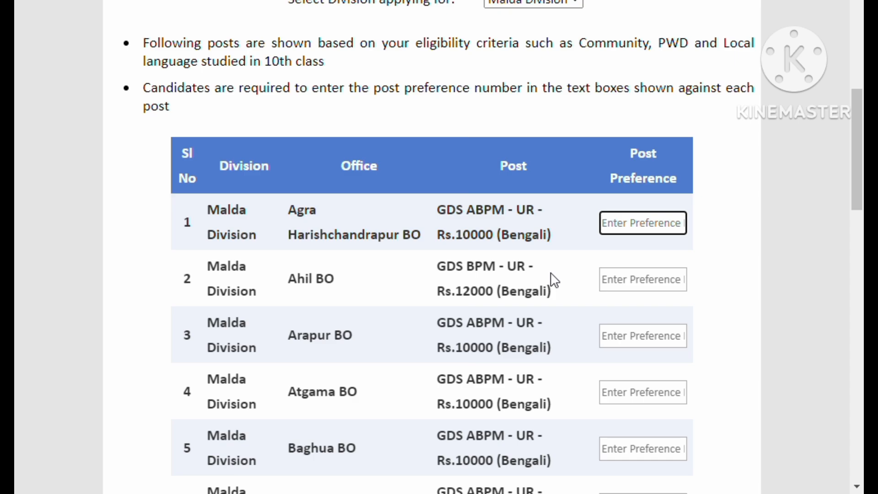
pyautogui.scroll(-7, 554, 280)
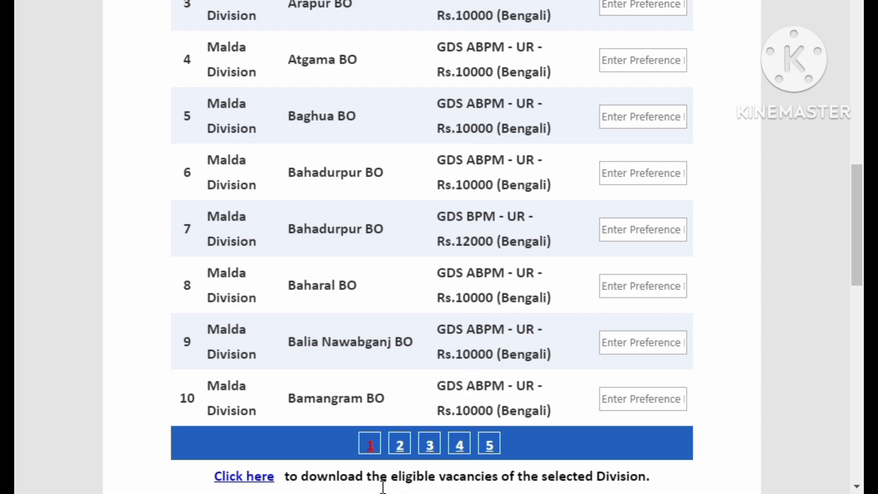
pyautogui.click(406, 443)
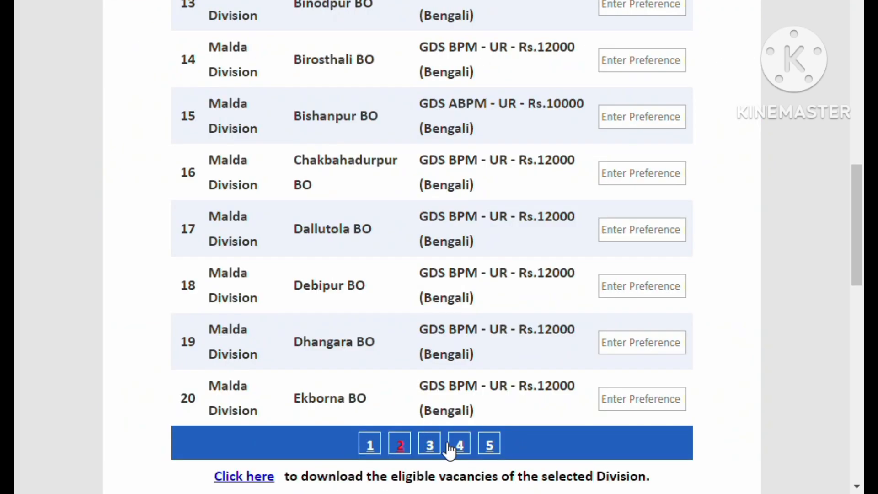
pyautogui.click(640, 474)
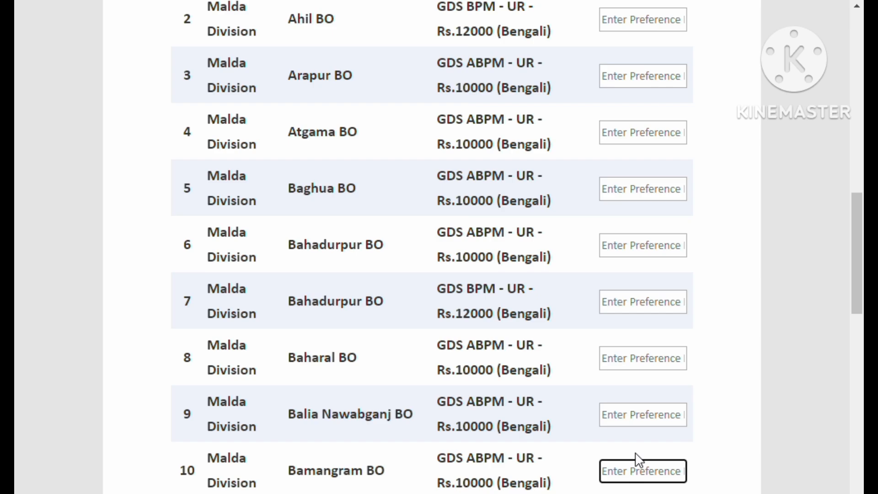
pyautogui.scroll(-3, 641, 426)
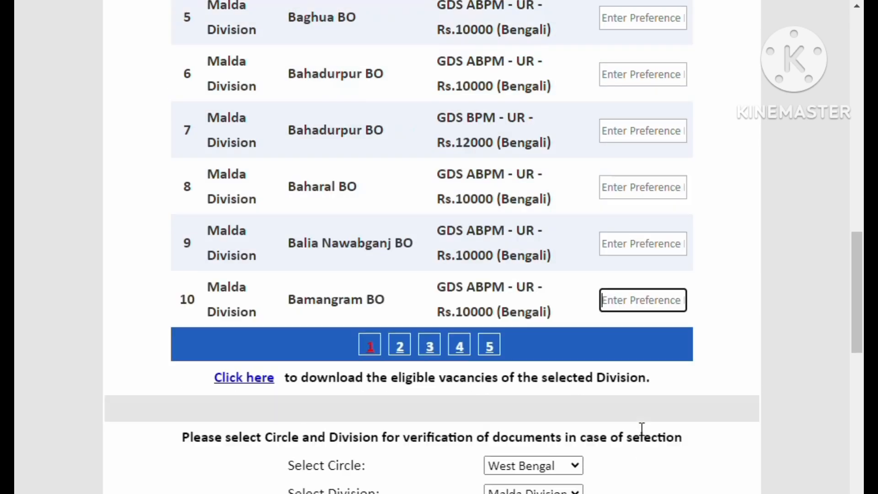
pyautogui.scroll(7, 641, 392)
# Step: Give preferences 1–5 to Agra Harishchandrapur, Ahil, Arapur, Atgama and Baghua BO posts
pyautogui.click(635, 213)
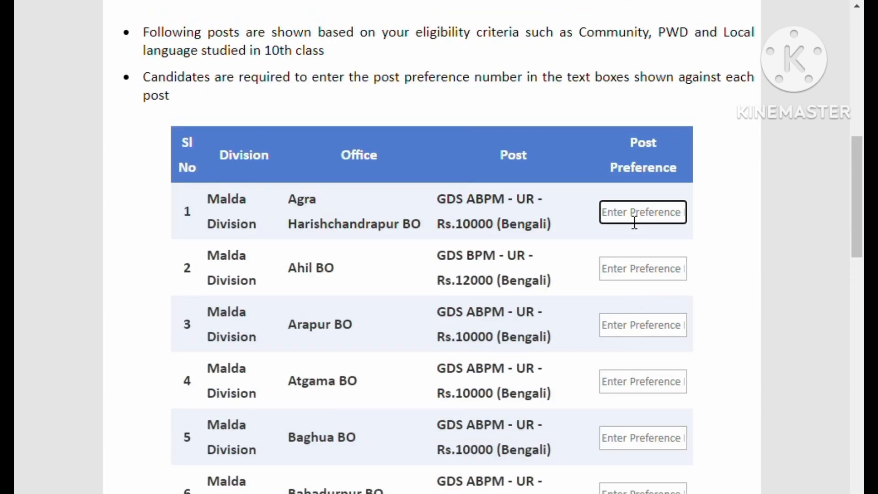
pyautogui.write('1')
pyautogui.click(631, 270)
pyautogui.write('2')
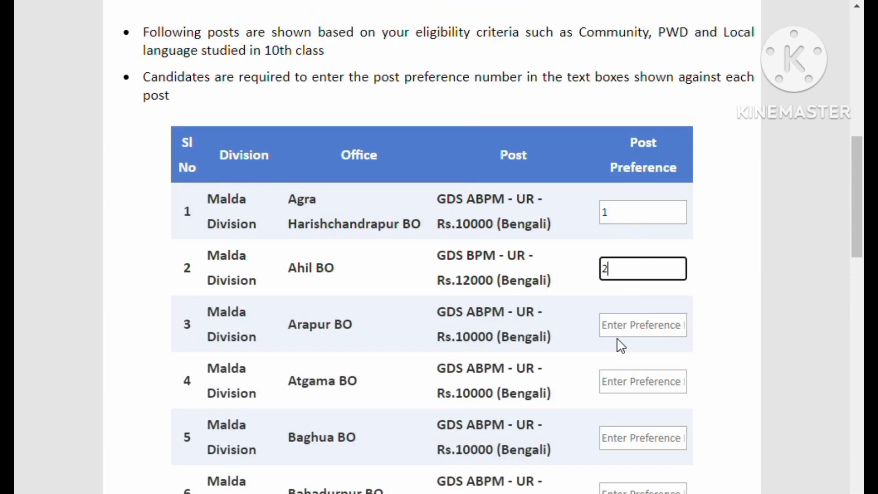
pyautogui.click(624, 335)
pyautogui.write('3')
pyautogui.click(627, 382)
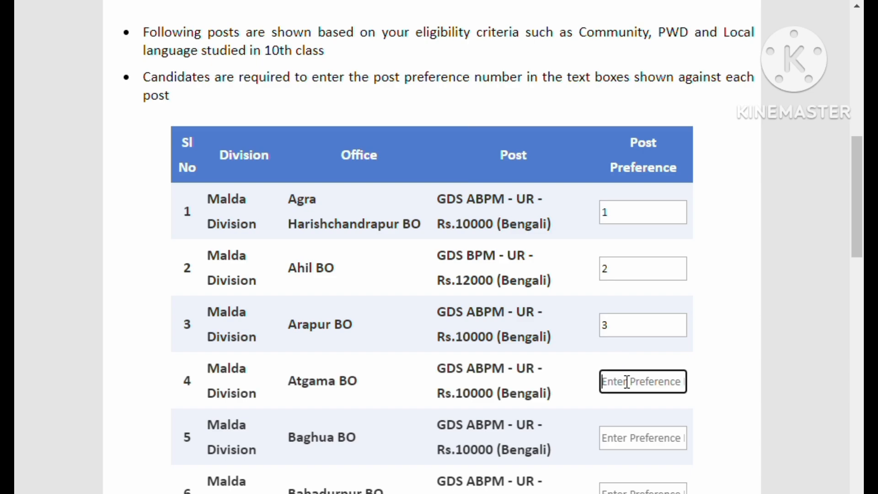
pyautogui.write('4')
pyautogui.click(623, 447)
pyautogui.write('5')
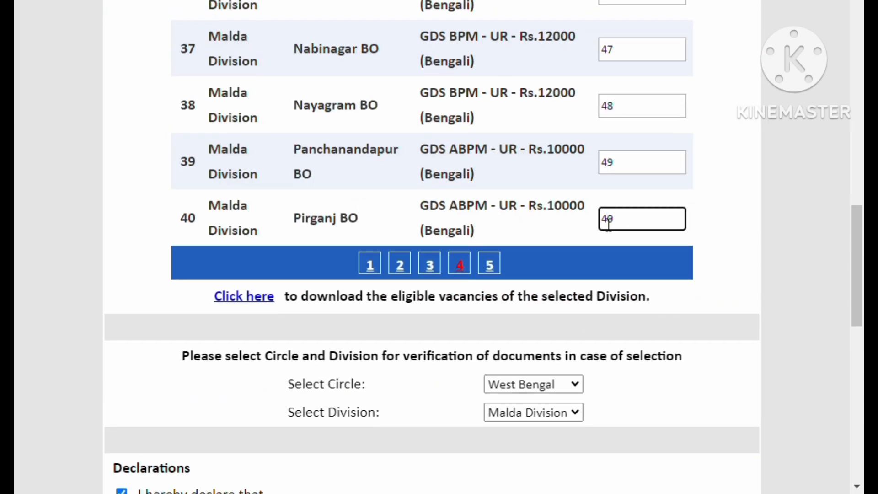
pyautogui.scroll(-10, 506, 298)
# Step: Save & Proceed the preferences, OK the success and non-refundable fee notices, then start paying Rs. 100
pyautogui.click(457, 487)
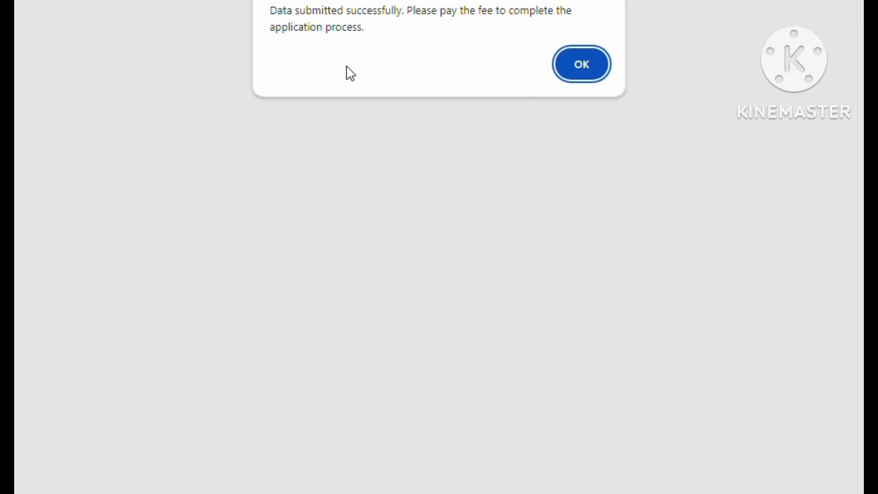
pyautogui.click(579, 68)
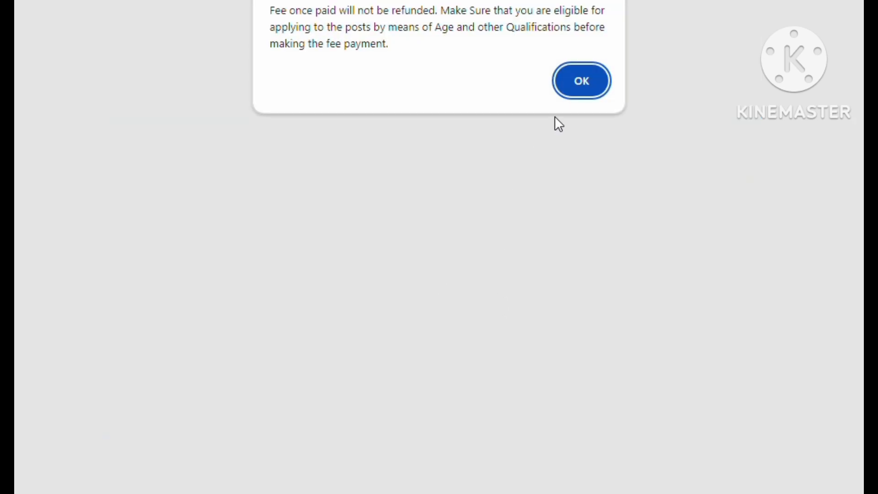
pyautogui.click(576, 86)
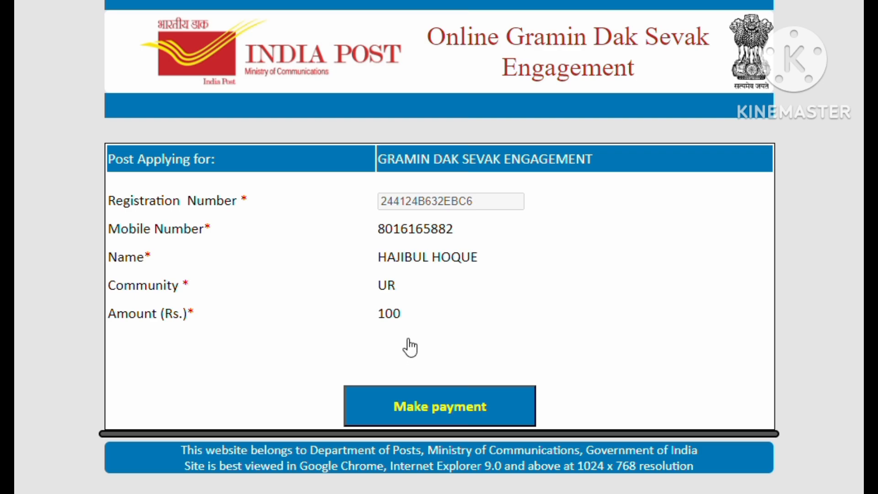
pyautogui.click(435, 405)
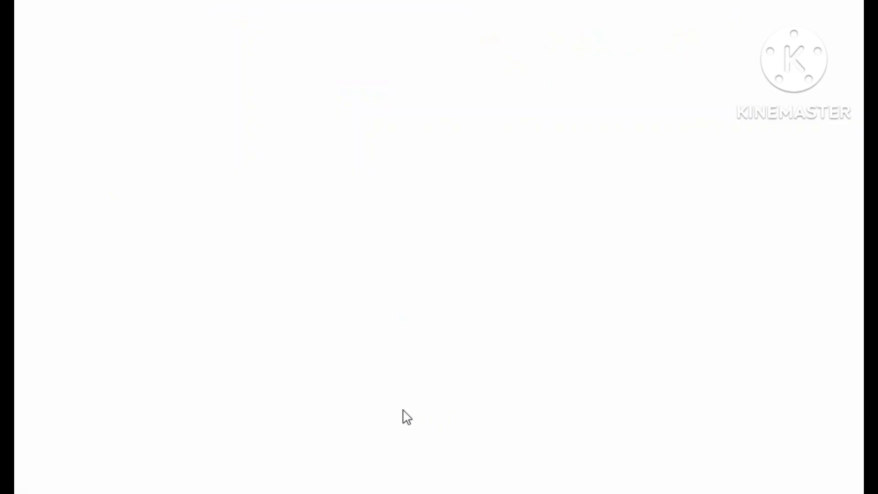